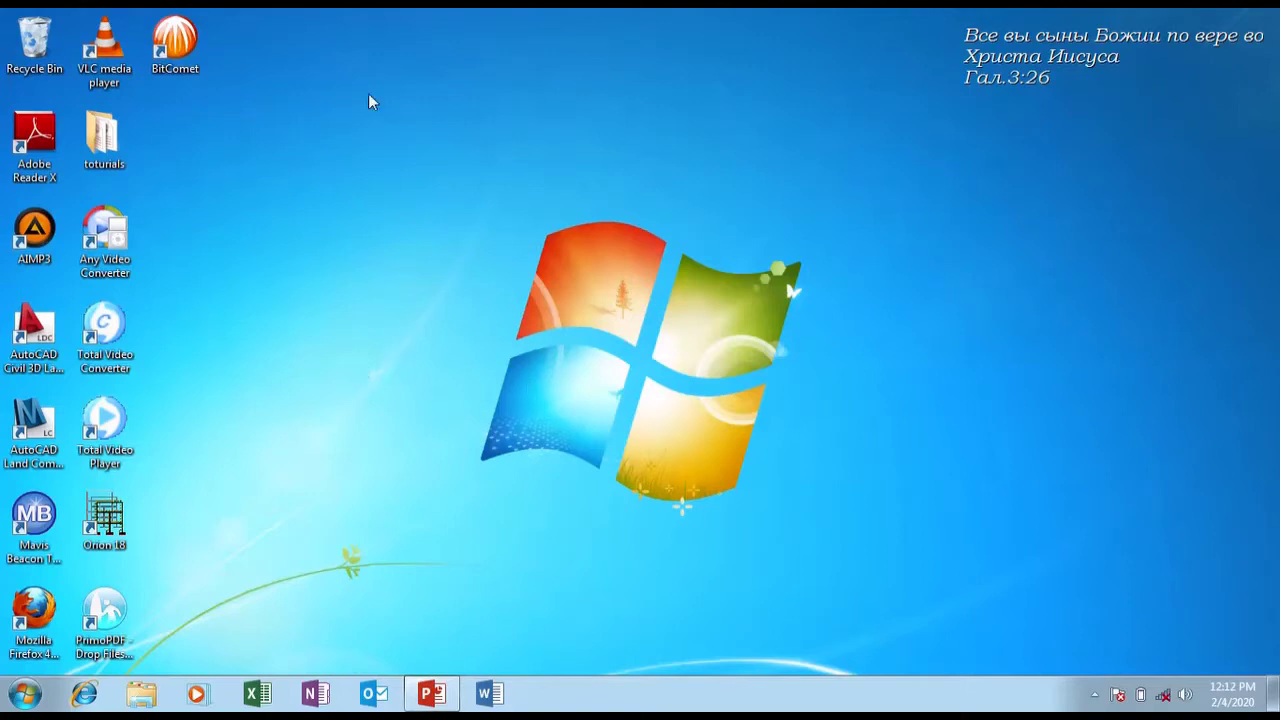
Launch AutoCAD Civil 3D Land Desktop Companion 2009 from its desktop shortcut.
click(46, 347)
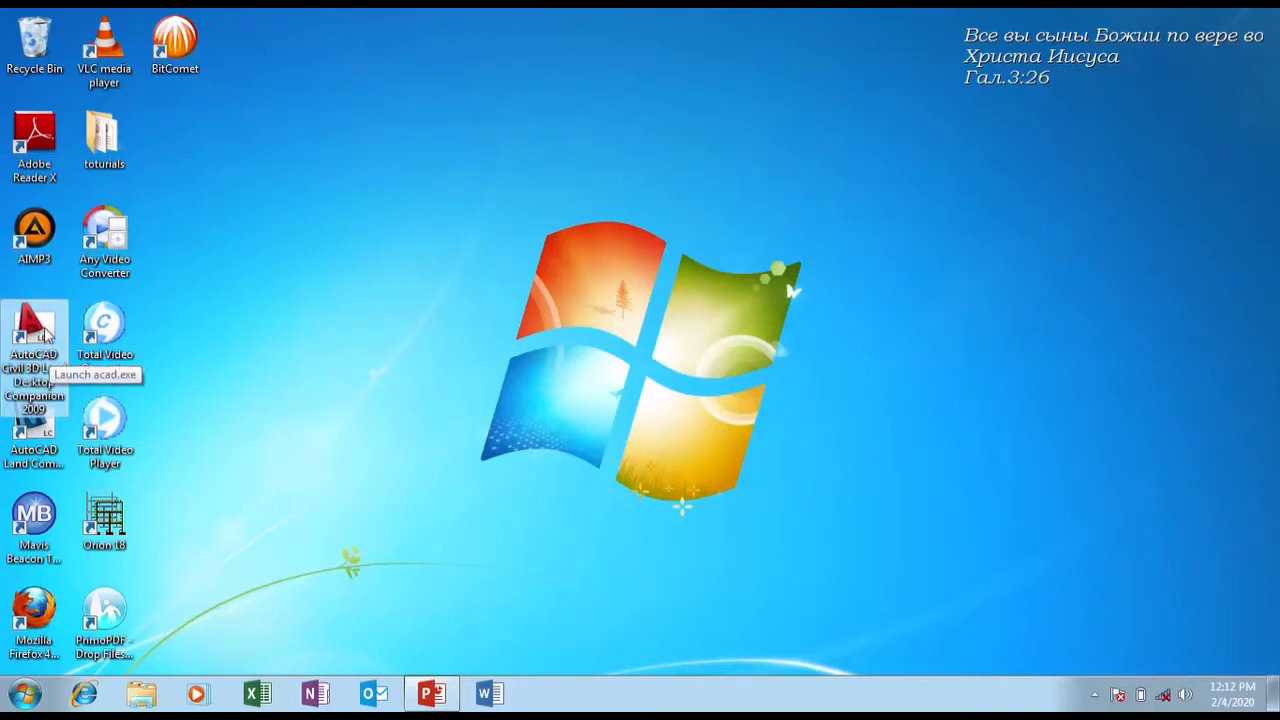
double_click(46, 335)
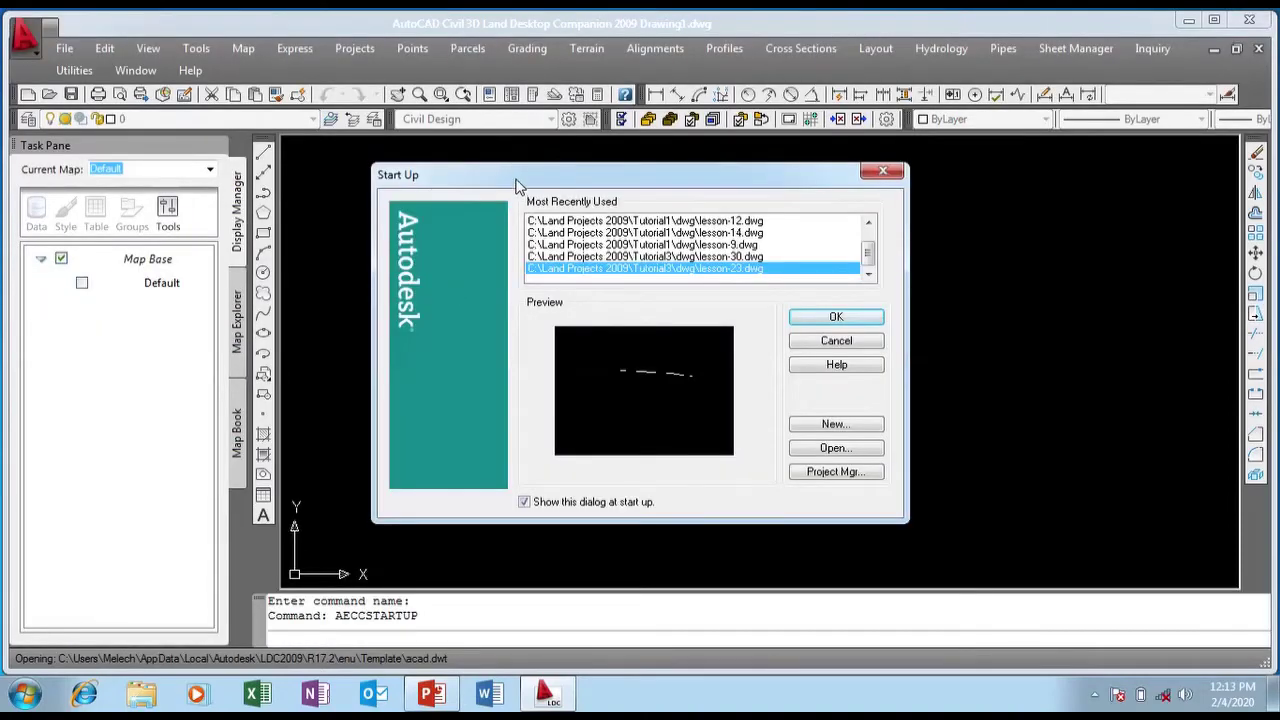
Reposition the Start Up dialog on screen.
drag(516, 179, 584, 166)
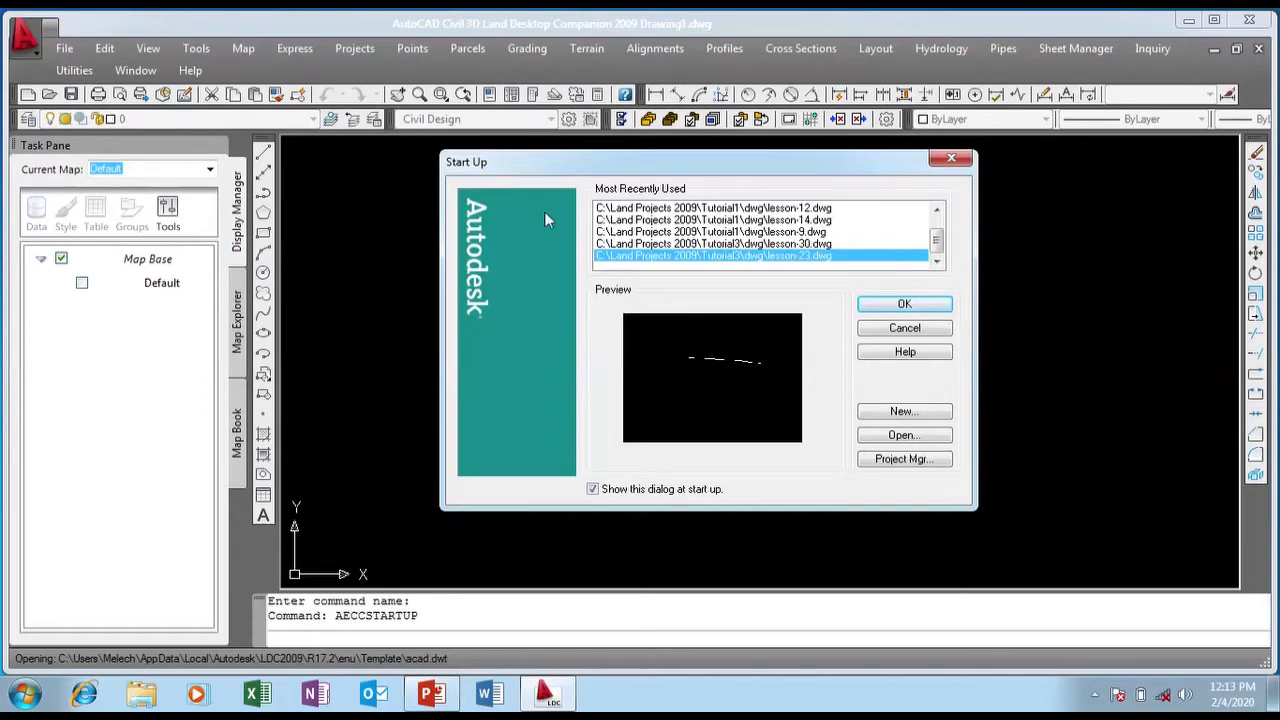
drag(549, 160, 503, 172)
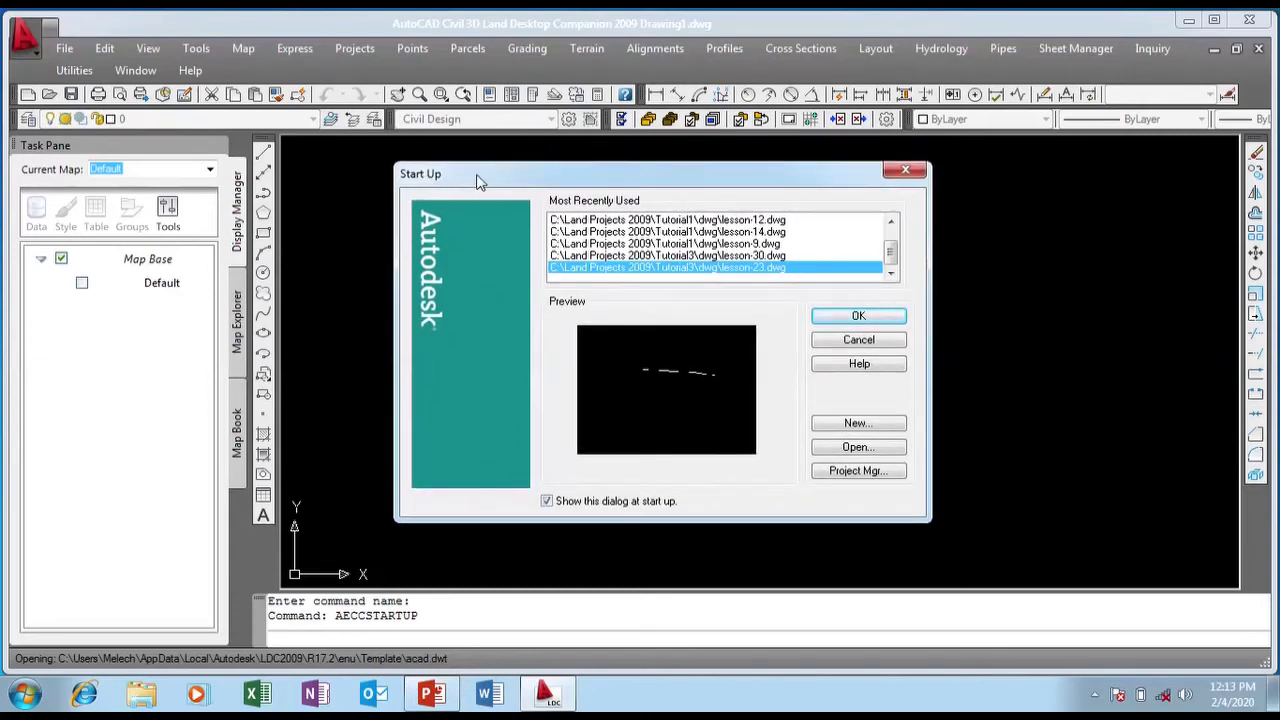
drag(477, 181, 497, 176)
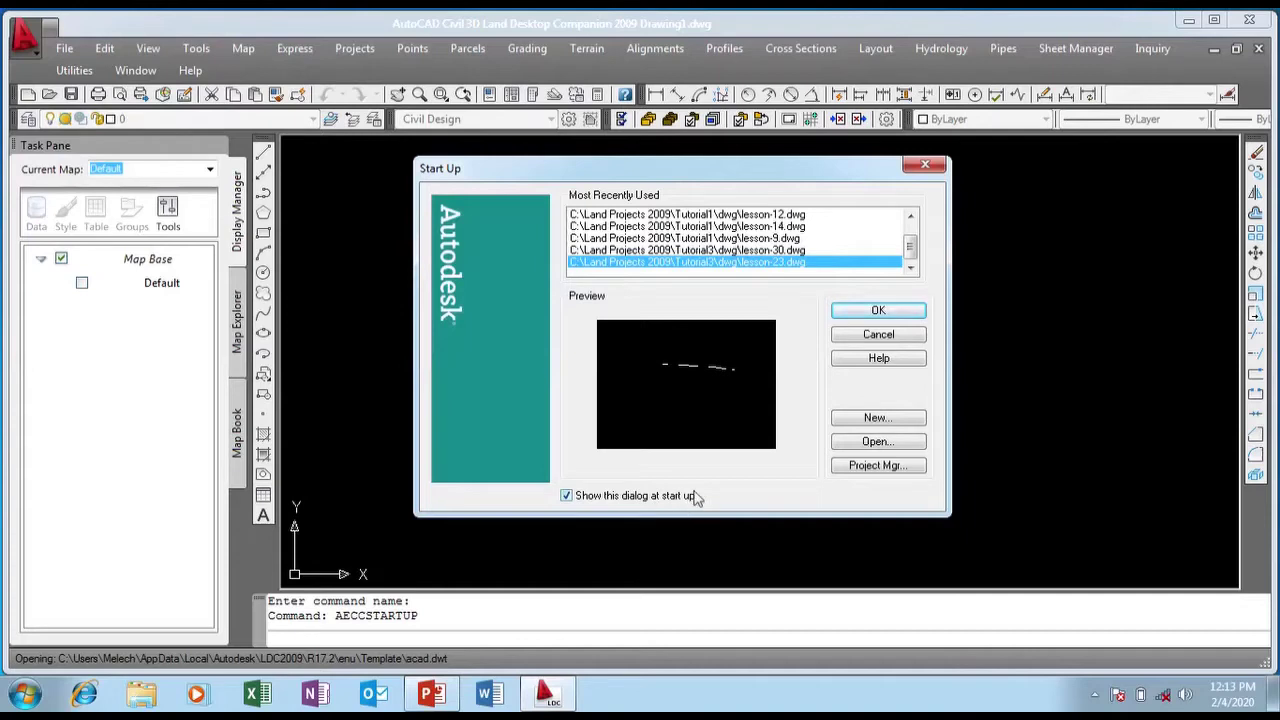
mouse_move(580, 175)
mouse_down()
mouse_move(609, 171)
mouse_move(589, 170)
mouse_up()
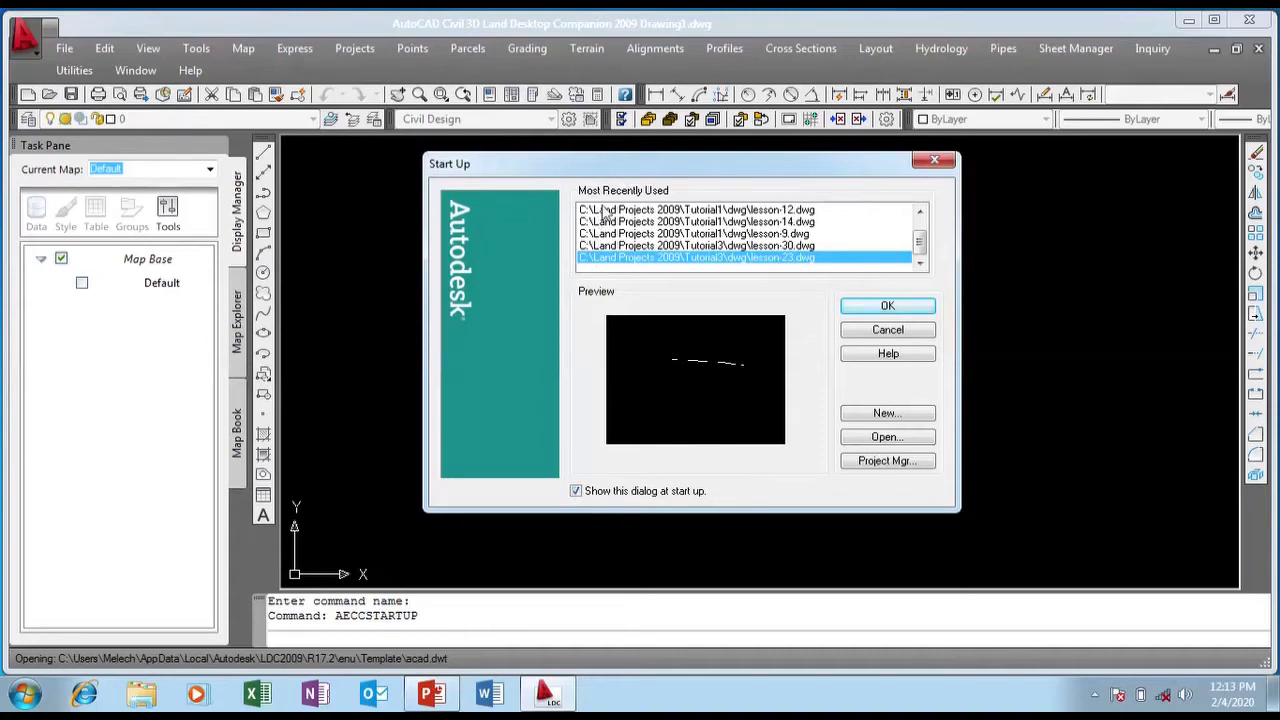
drag(651, 174, 624, 182)
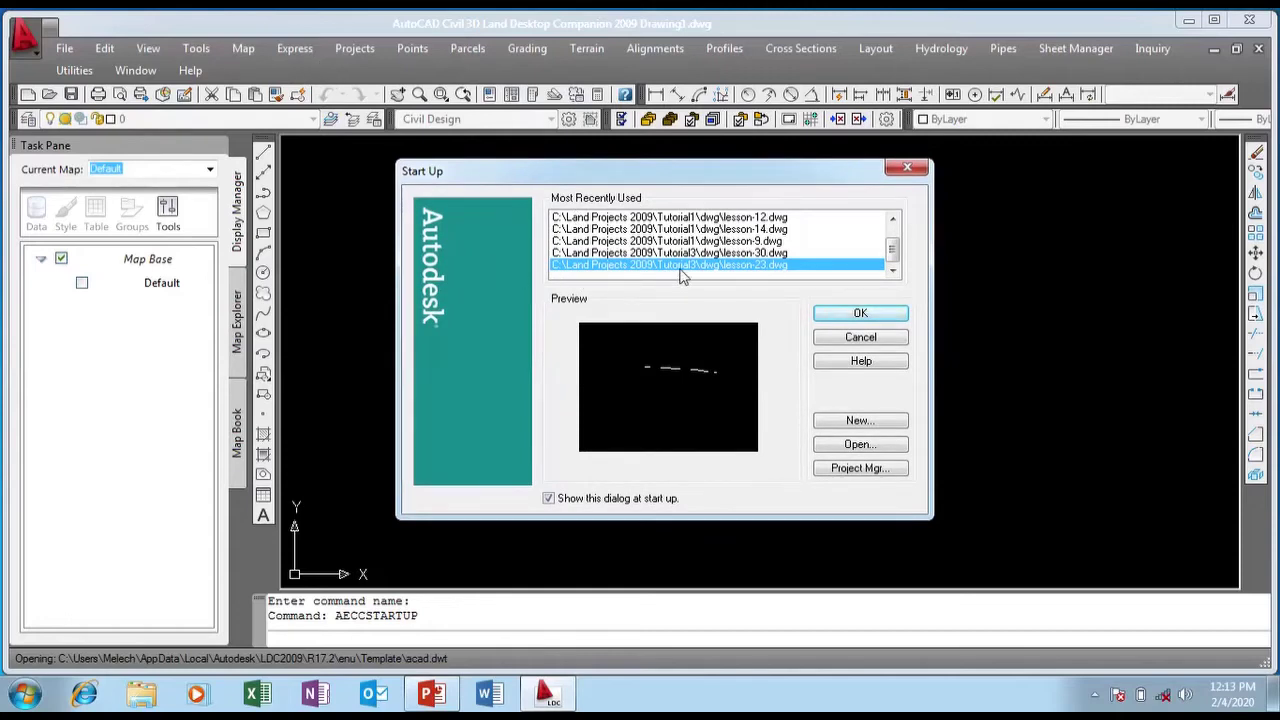
drag(630, 169, 656, 162)
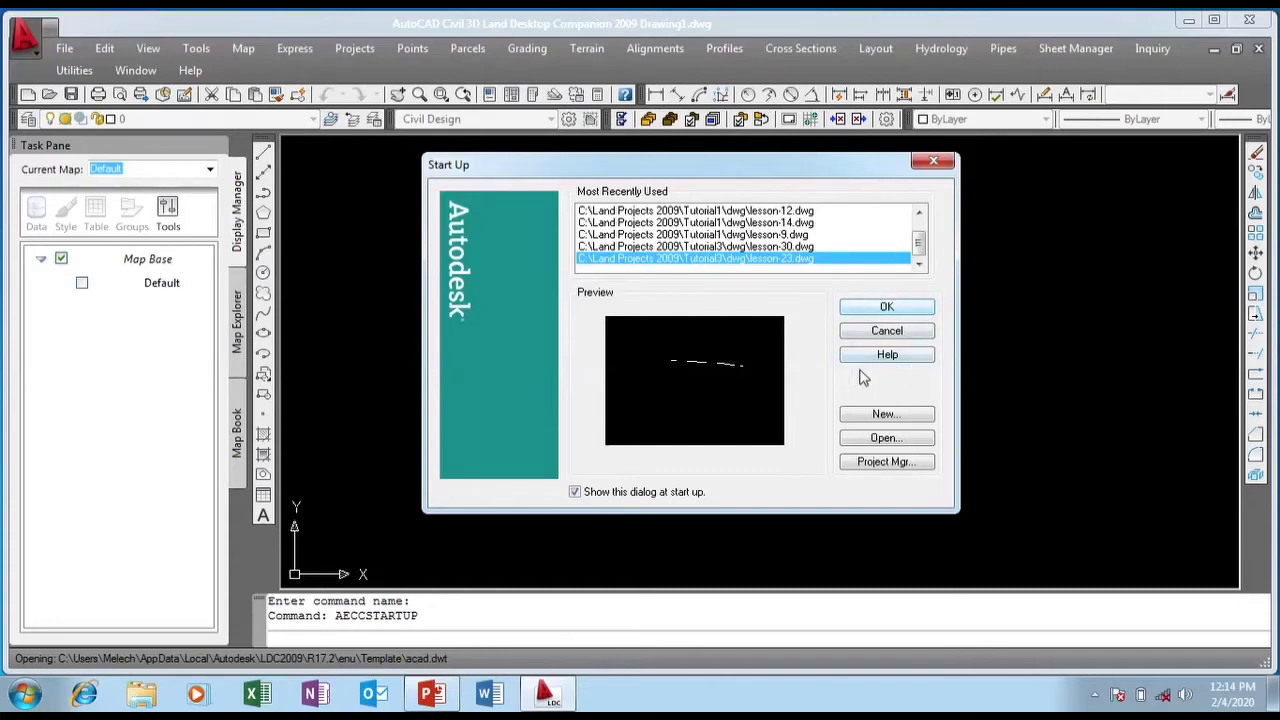
Preview the recent drawings lesson-9, lesson-14 and lesson-12.
click(700, 236)
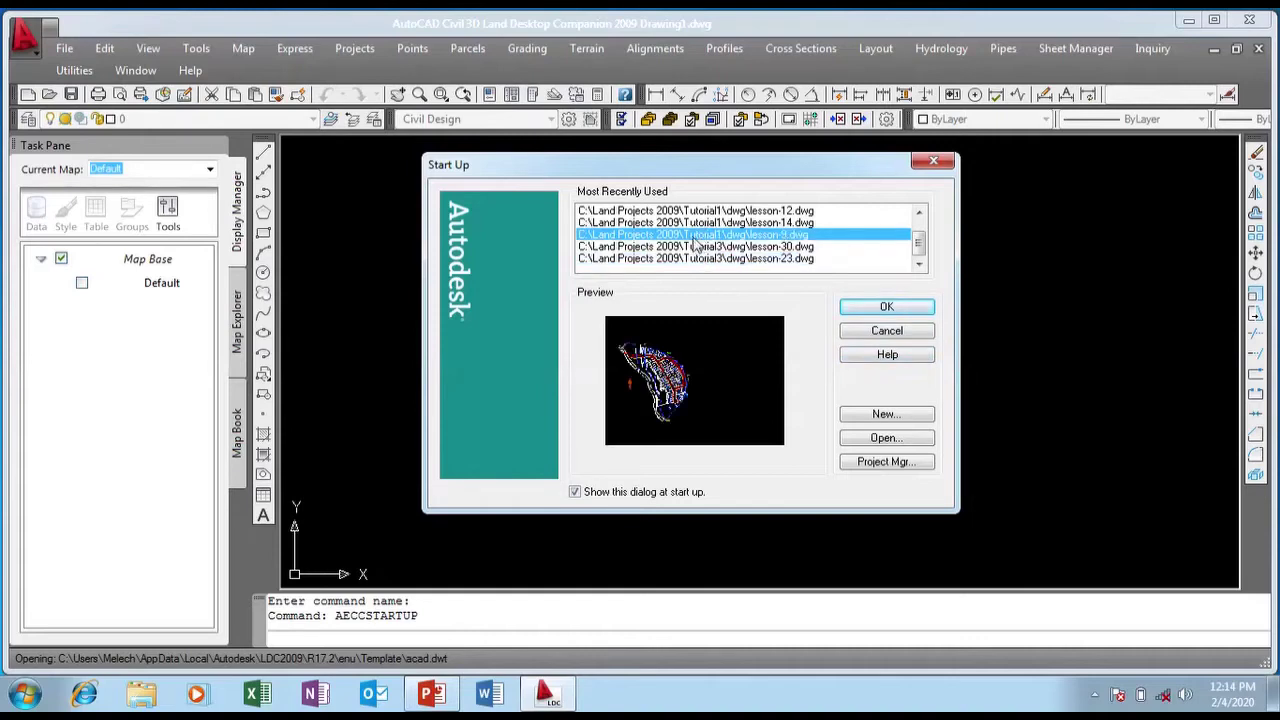
click(697, 224)
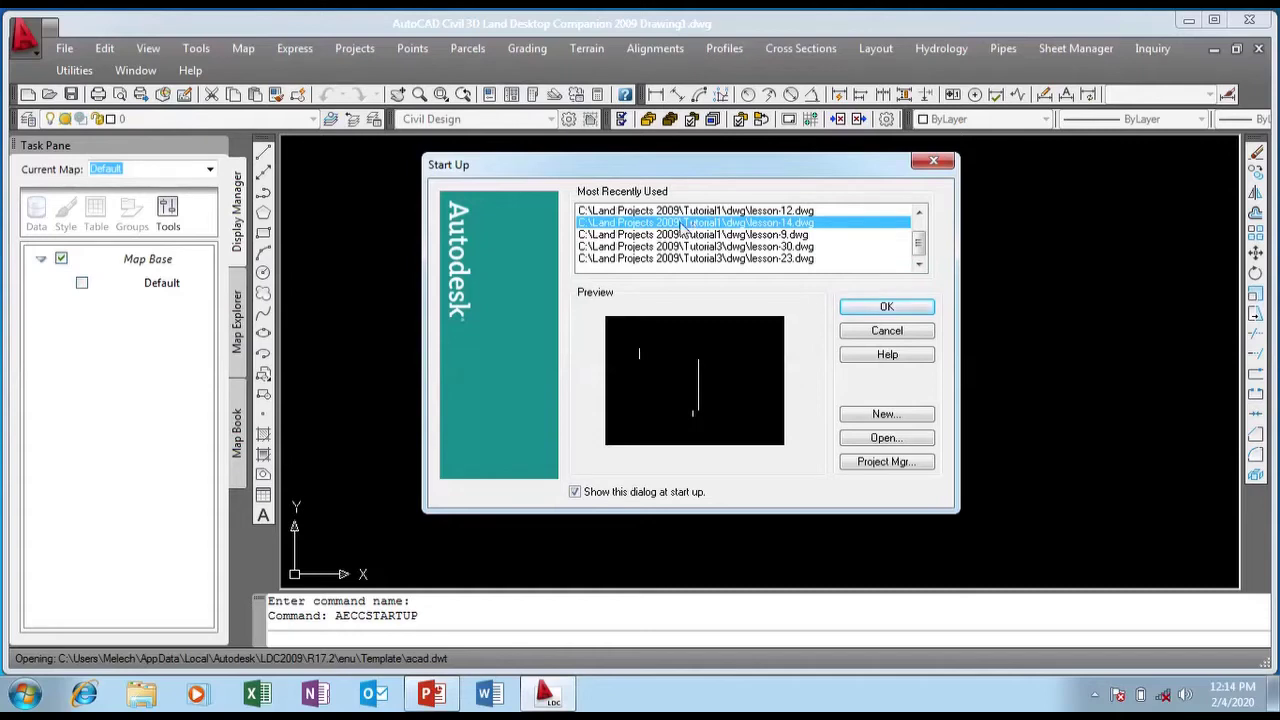
click(684, 212)
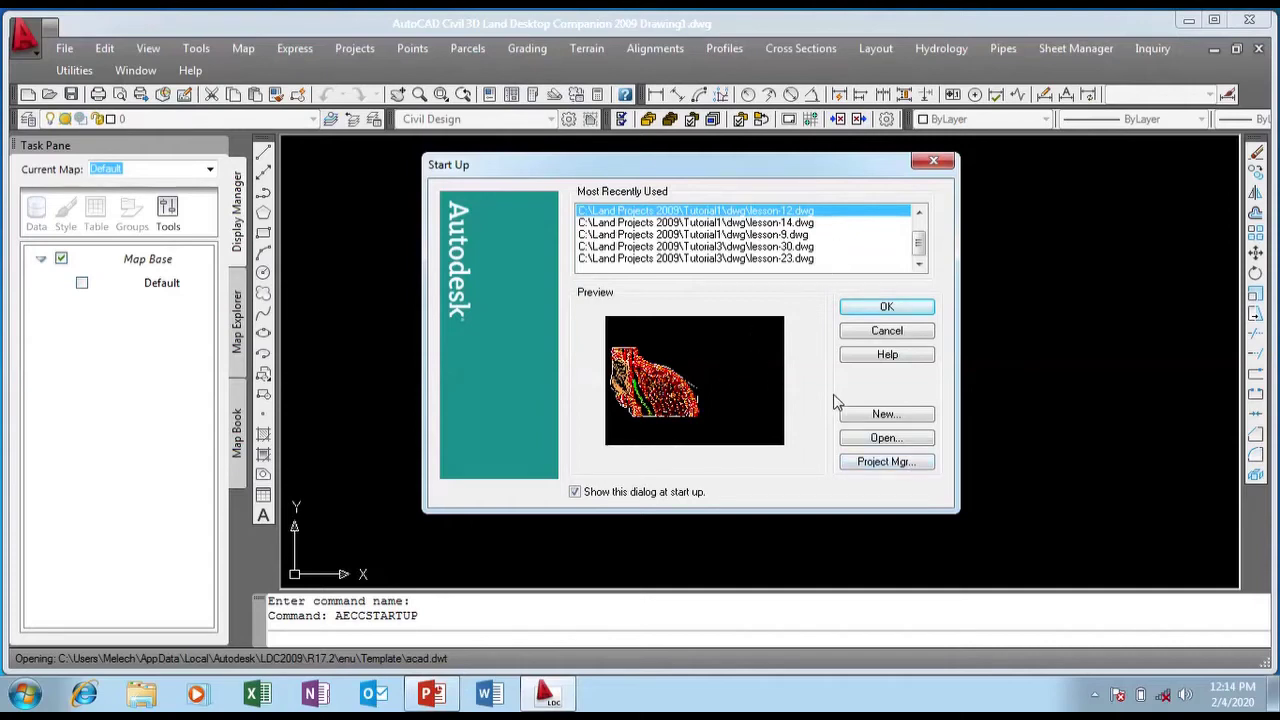
Start a new project-based drawing and enter the road's name as the drawing name.
click(870, 420)
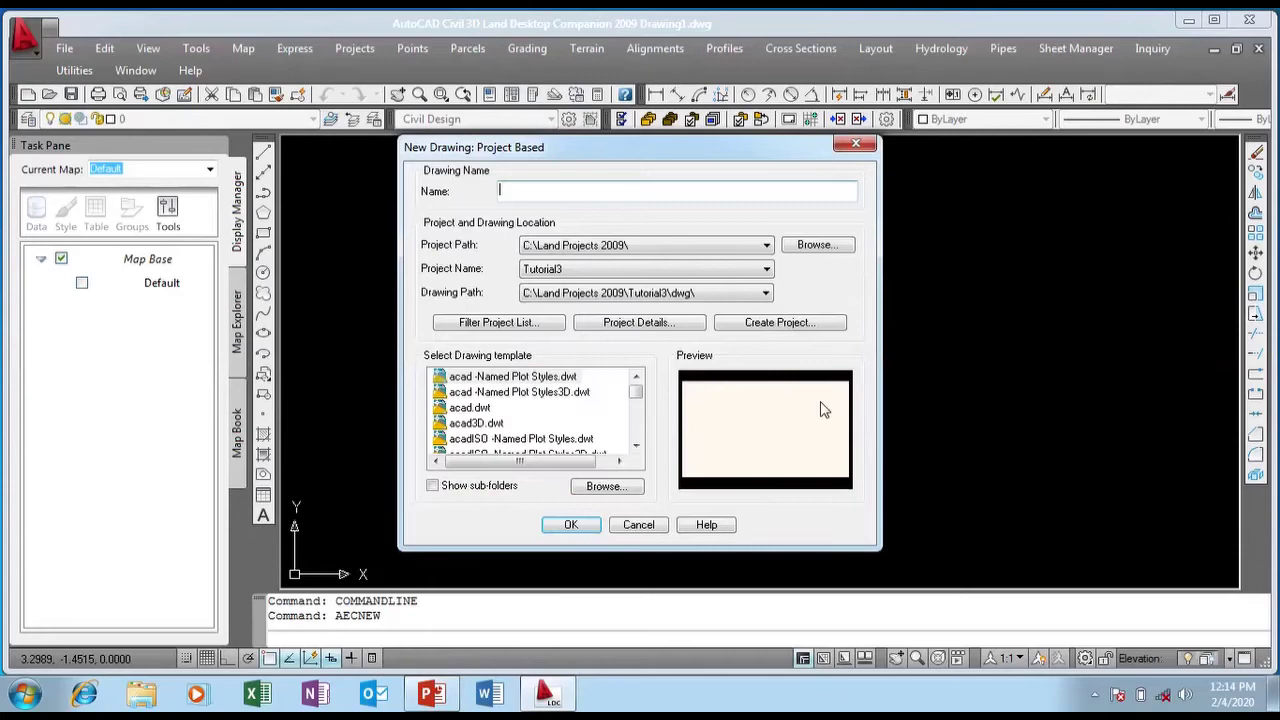
drag(591, 161, 628, 163)
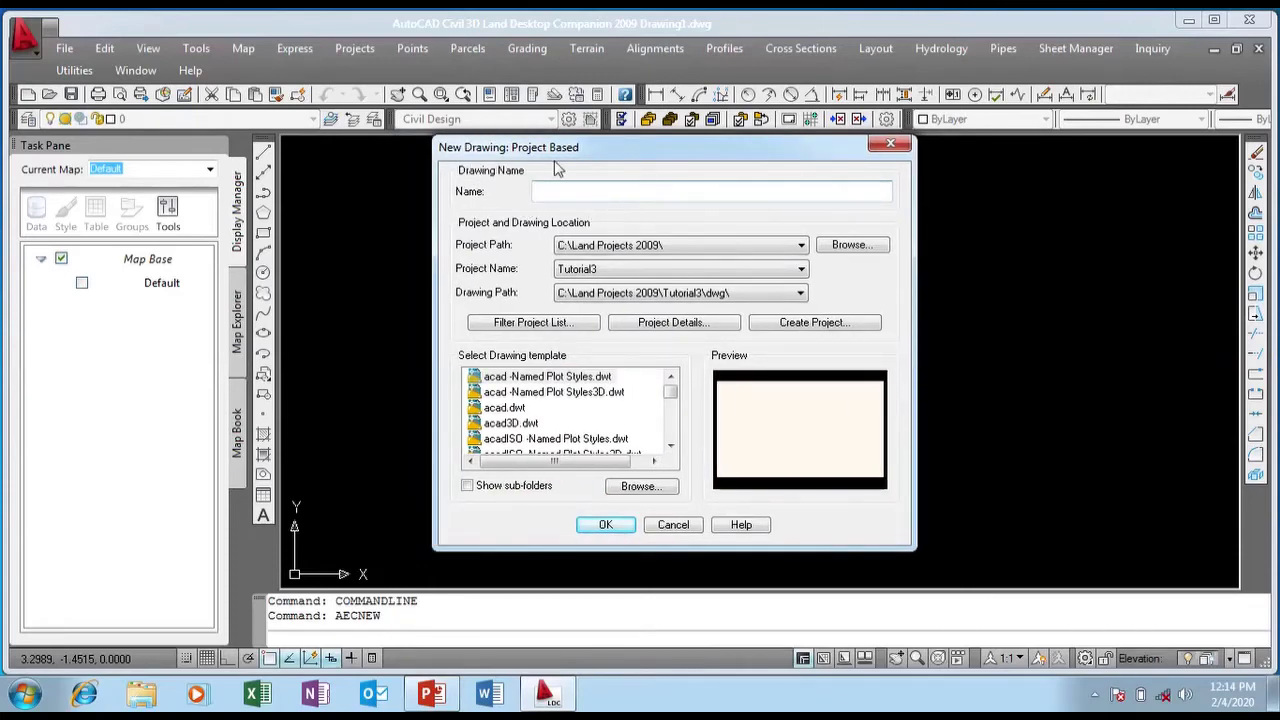
click(530, 189)
text(ANGELINA AMBI)
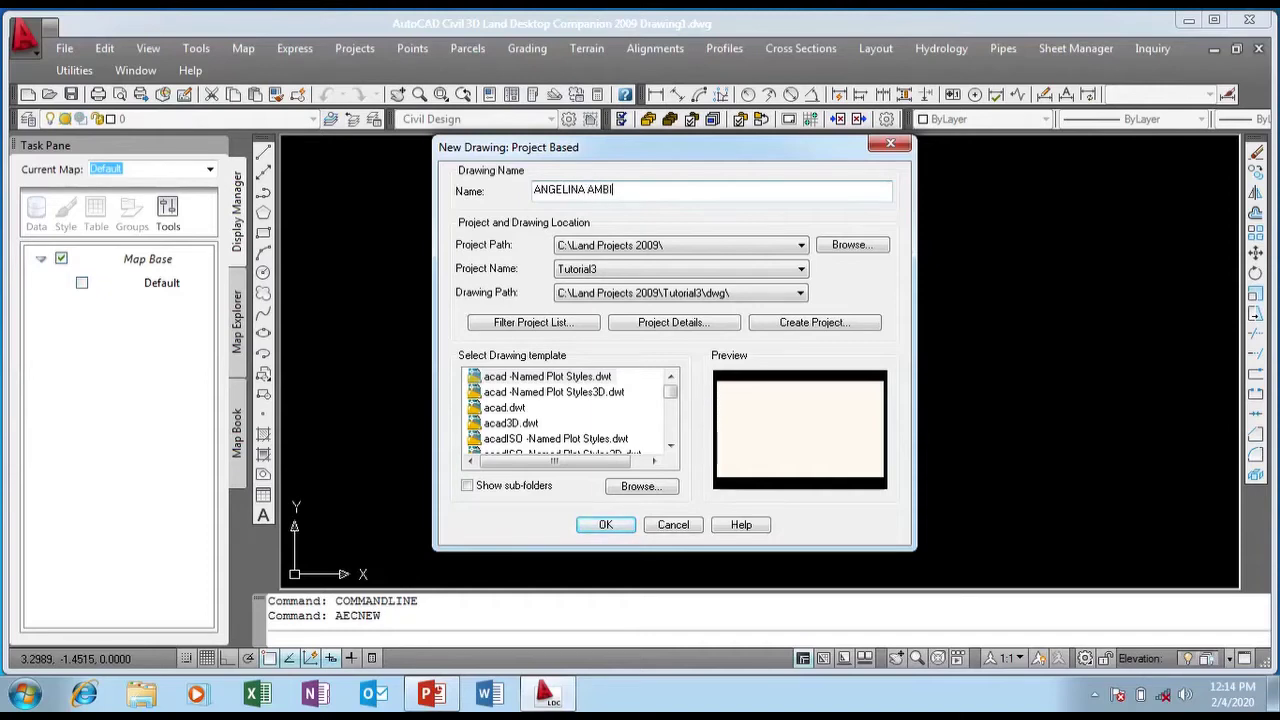
text(RI ROAD)
Begin a new project using the Default (Meters) prototype.
click(777, 324)
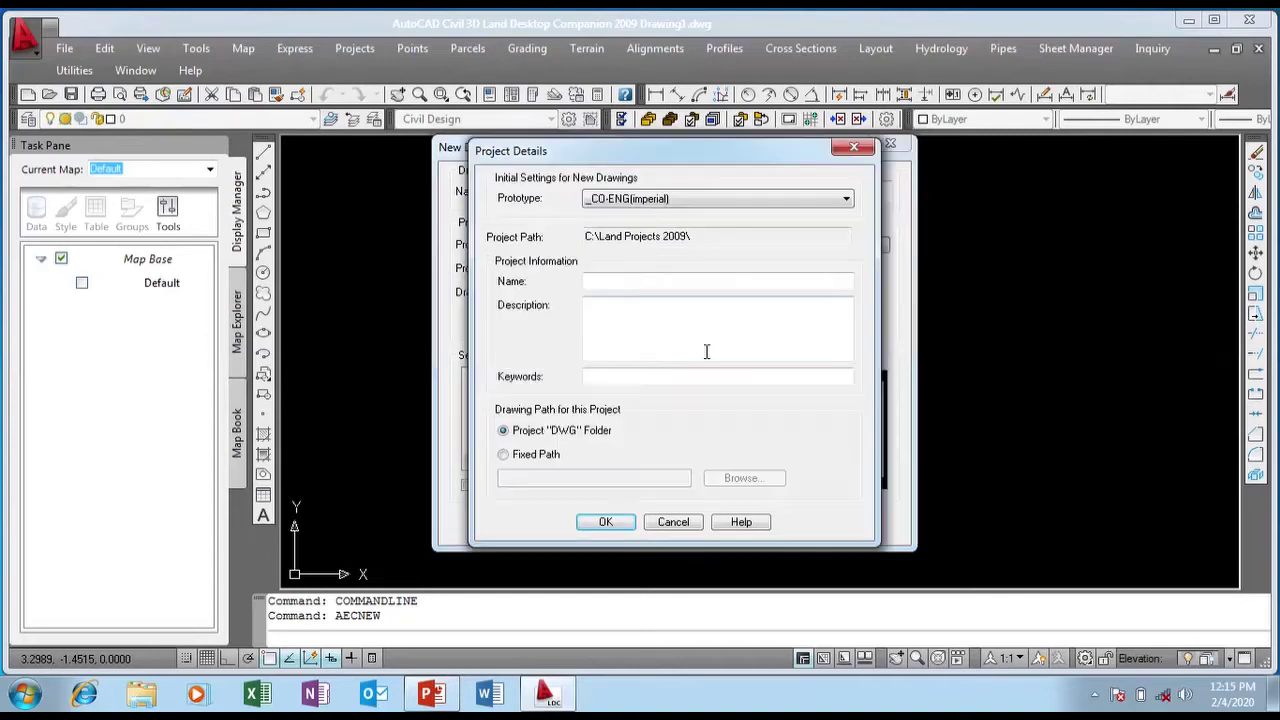
drag(663, 158, 716, 160)
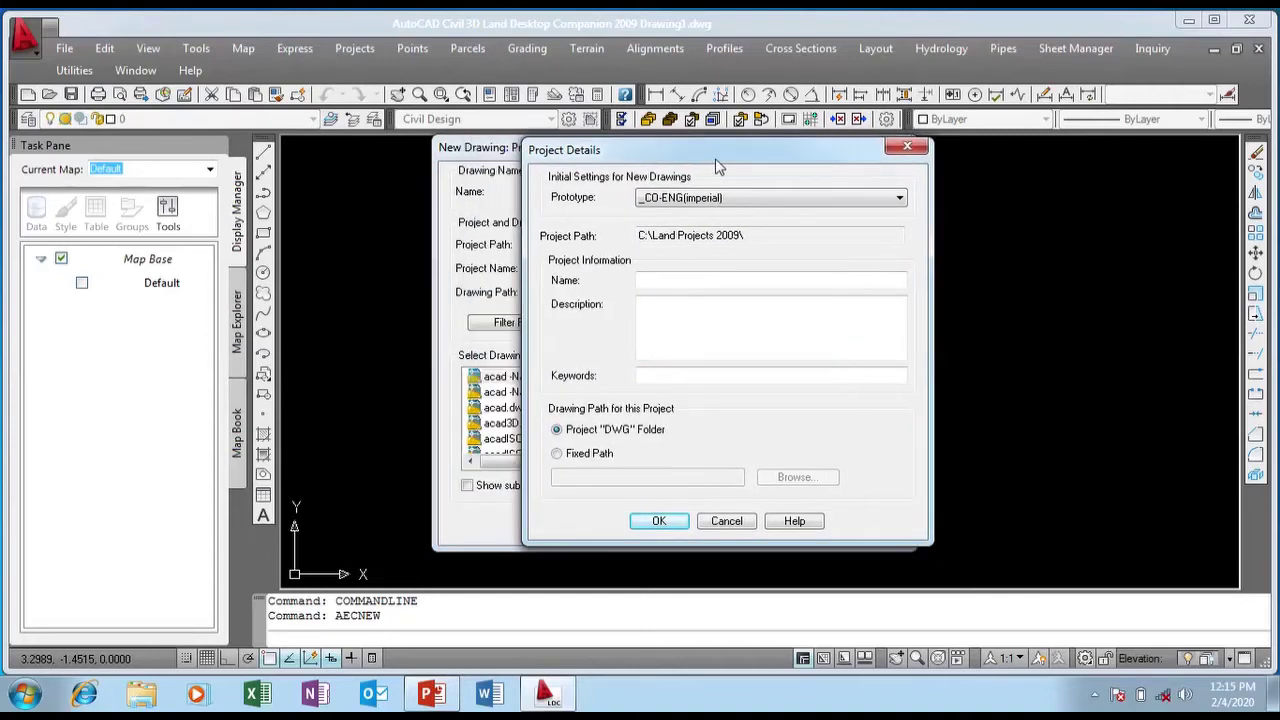
click(656, 199)
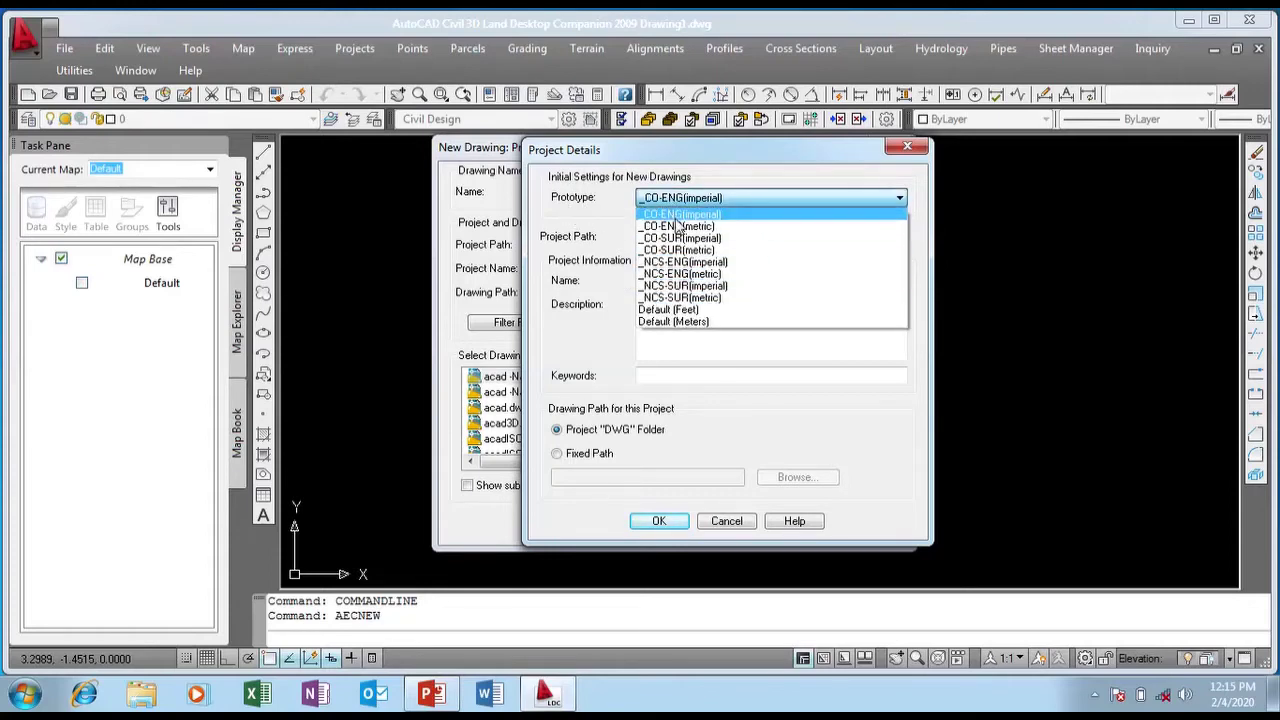
click(705, 322)
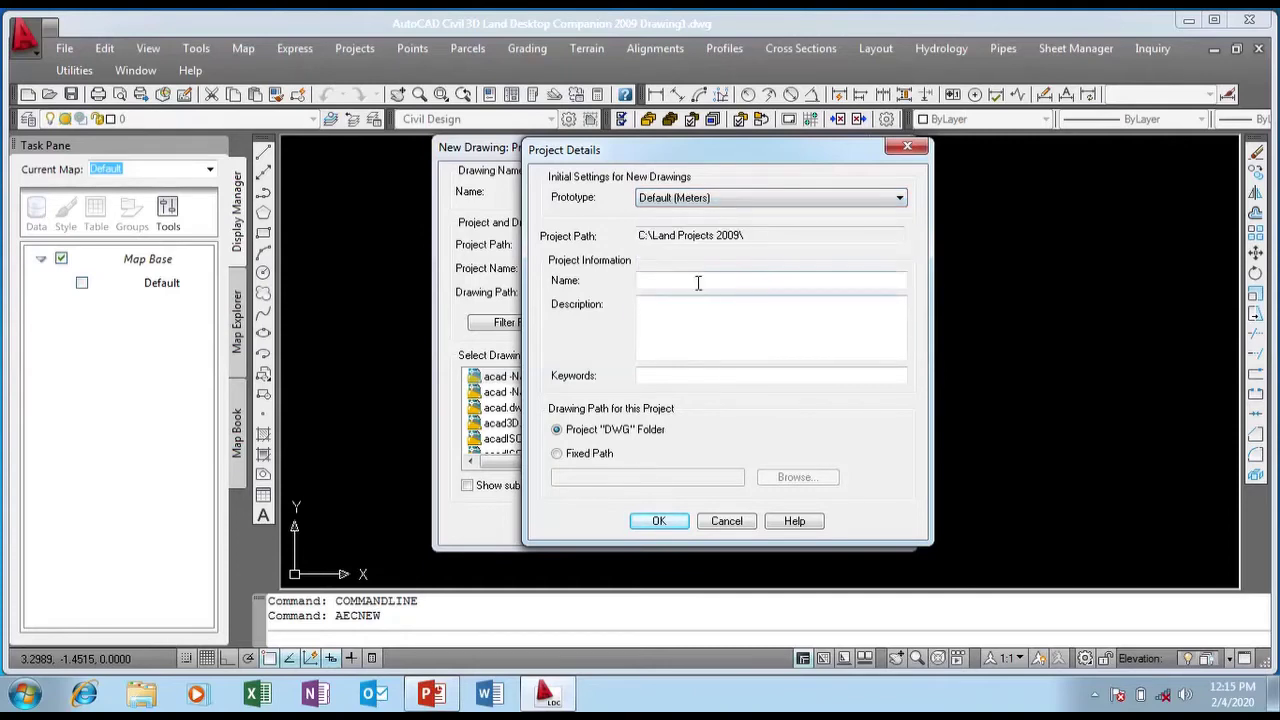
Enter the road name and the description 'THE IS LOCATINED' for the project, then confirm it.
click(698, 282)
text(ANGEL)
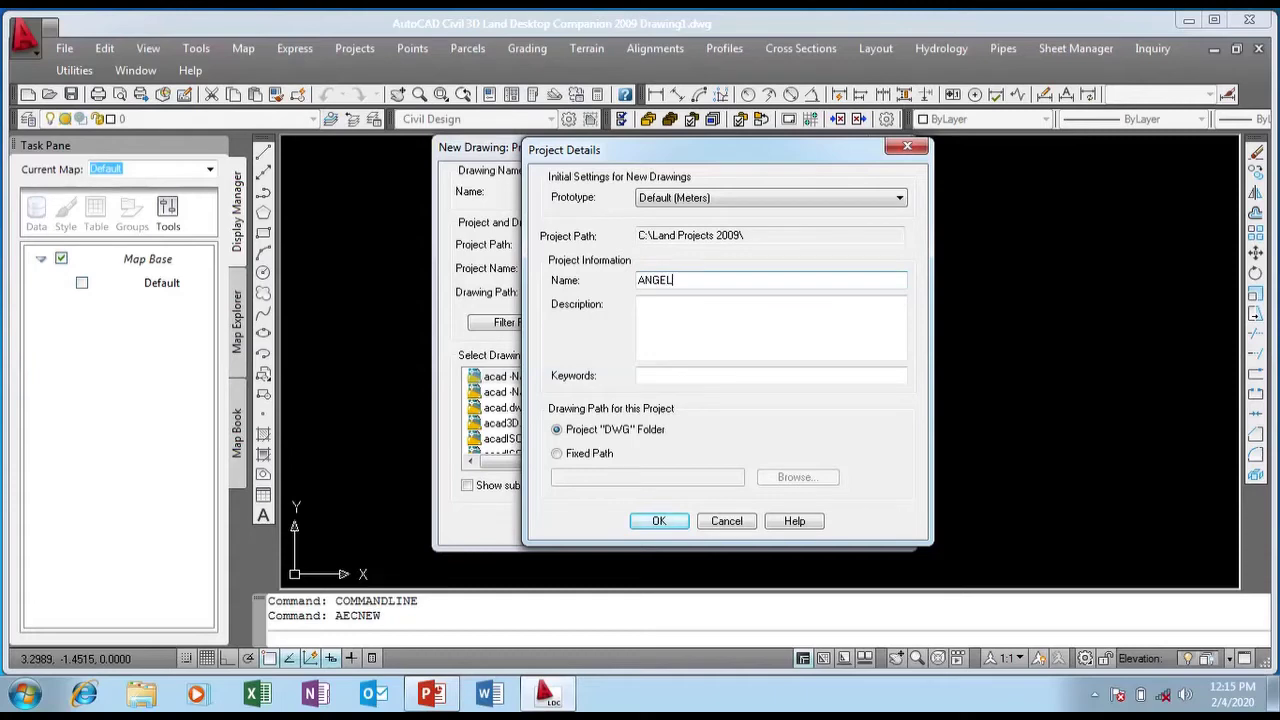
text(INA AMBIRI ROAD)
click(660, 318)
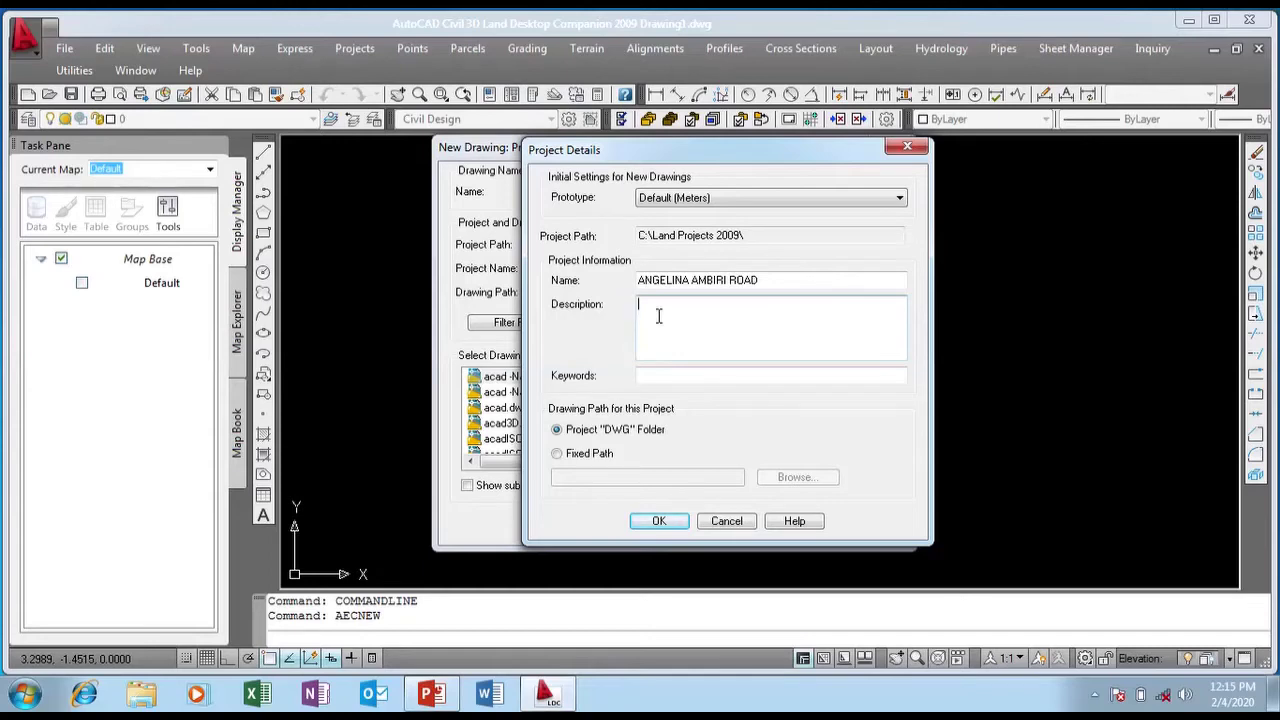
click(659, 316)
text(THE IS LOCATINED AT AFRICA)
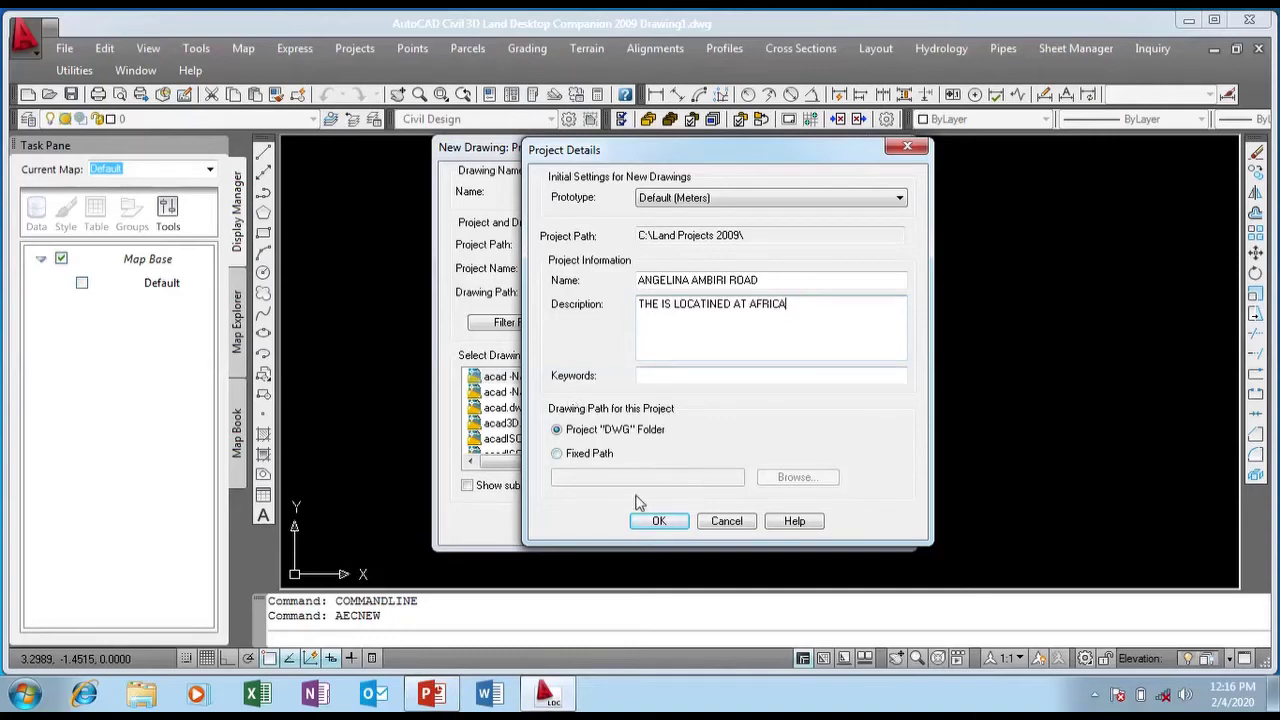
click(657, 522)
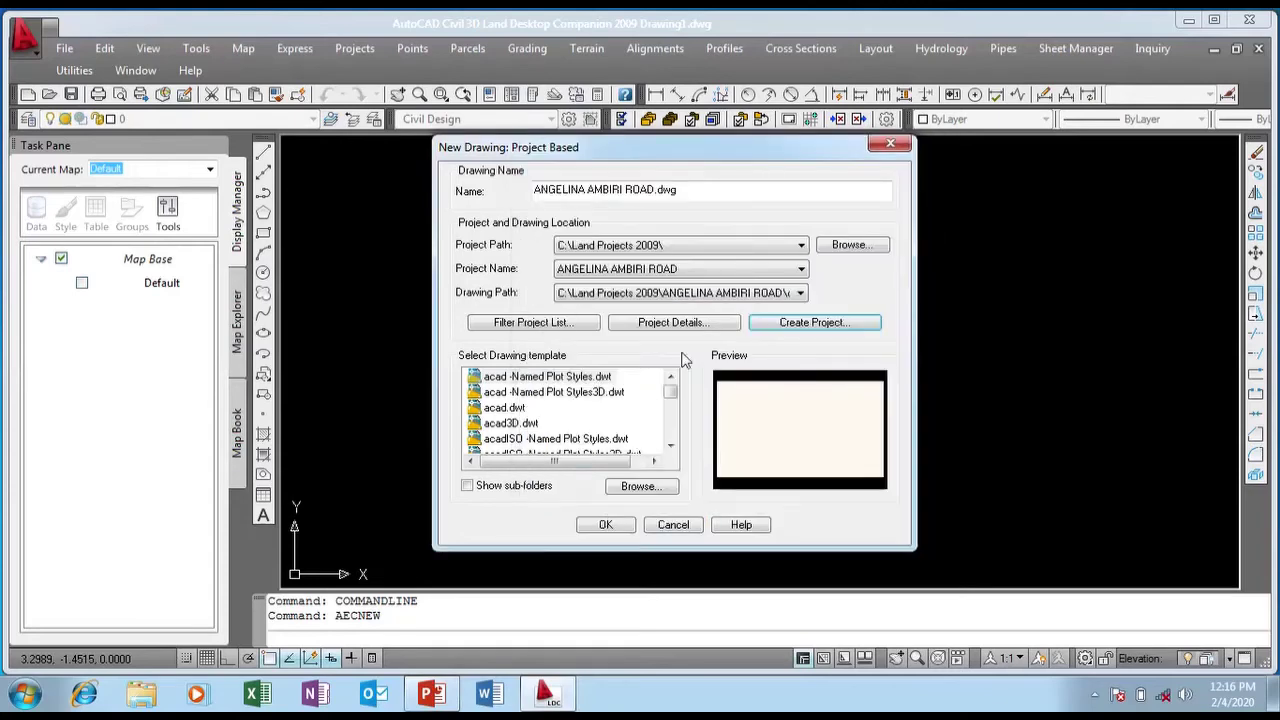
Create the drawing and load the m2000.set (Metric, 1 : 2000) setup profile.
click(605, 524)
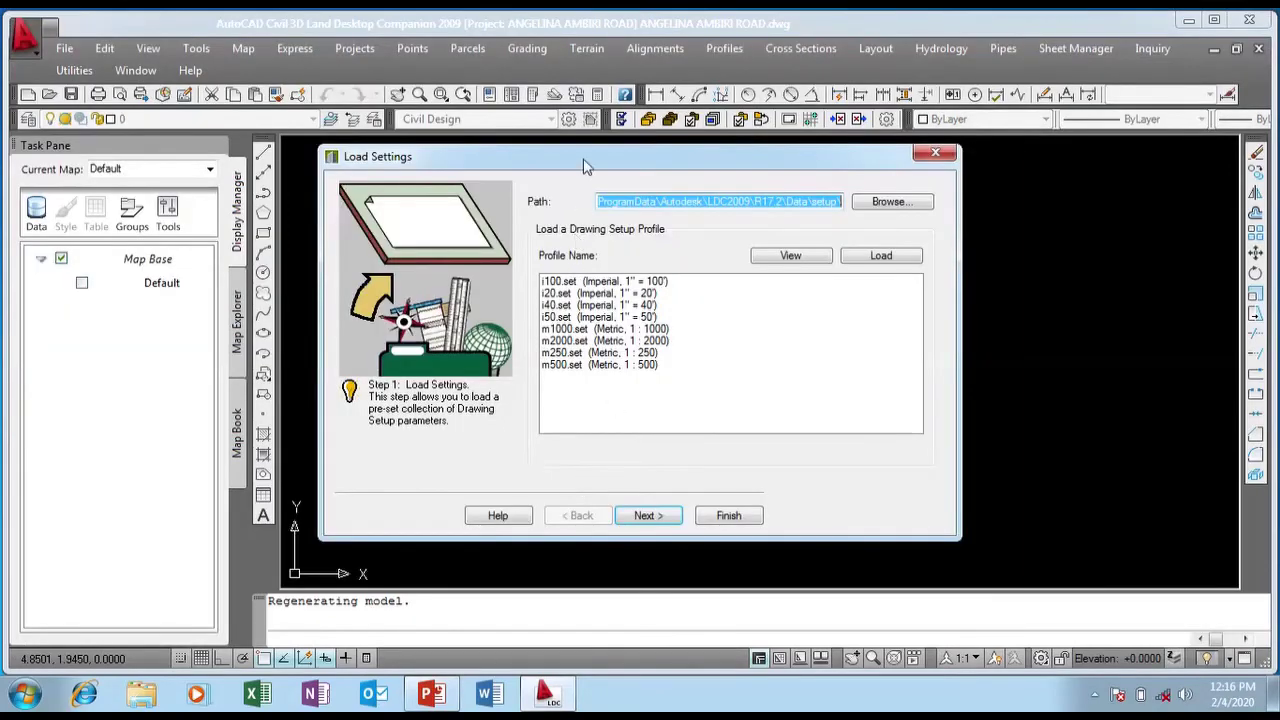
mouse_move(603, 167)
mouse_down()
mouse_move(636, 167)
mouse_move(623, 170)
mouse_up()
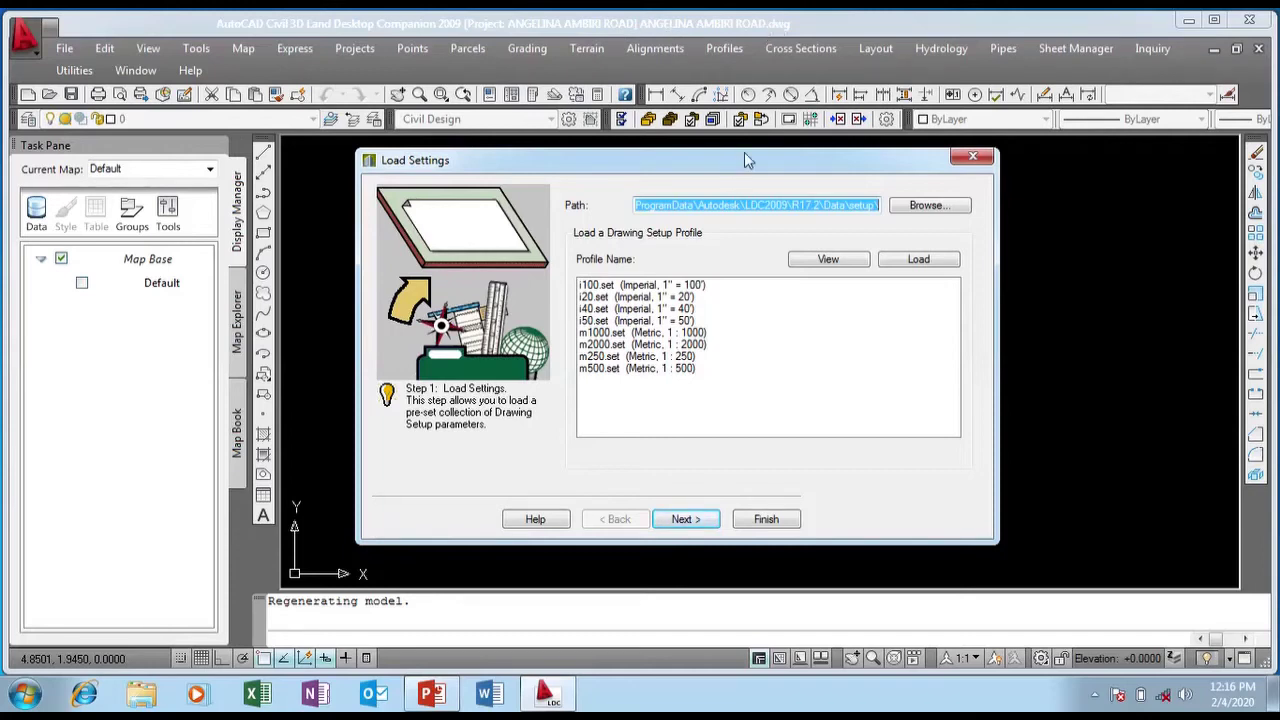
drag(733, 156, 745, 165)
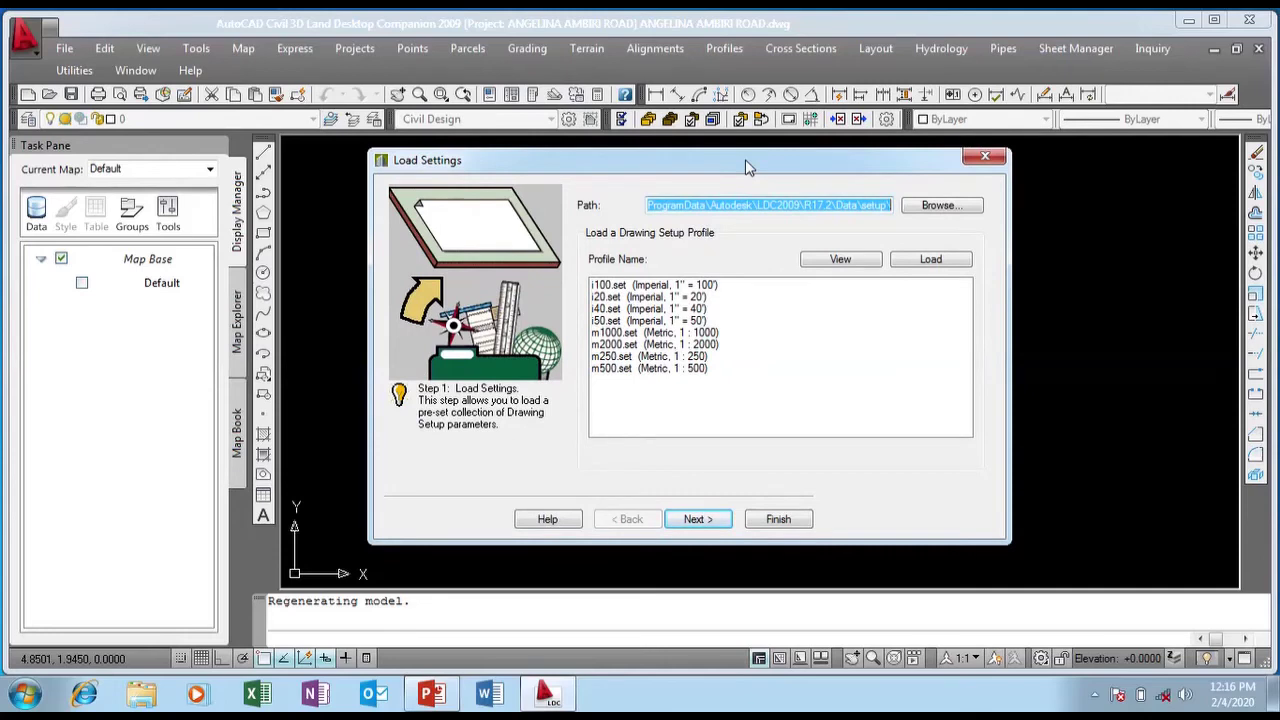
drag(736, 164, 738, 157)
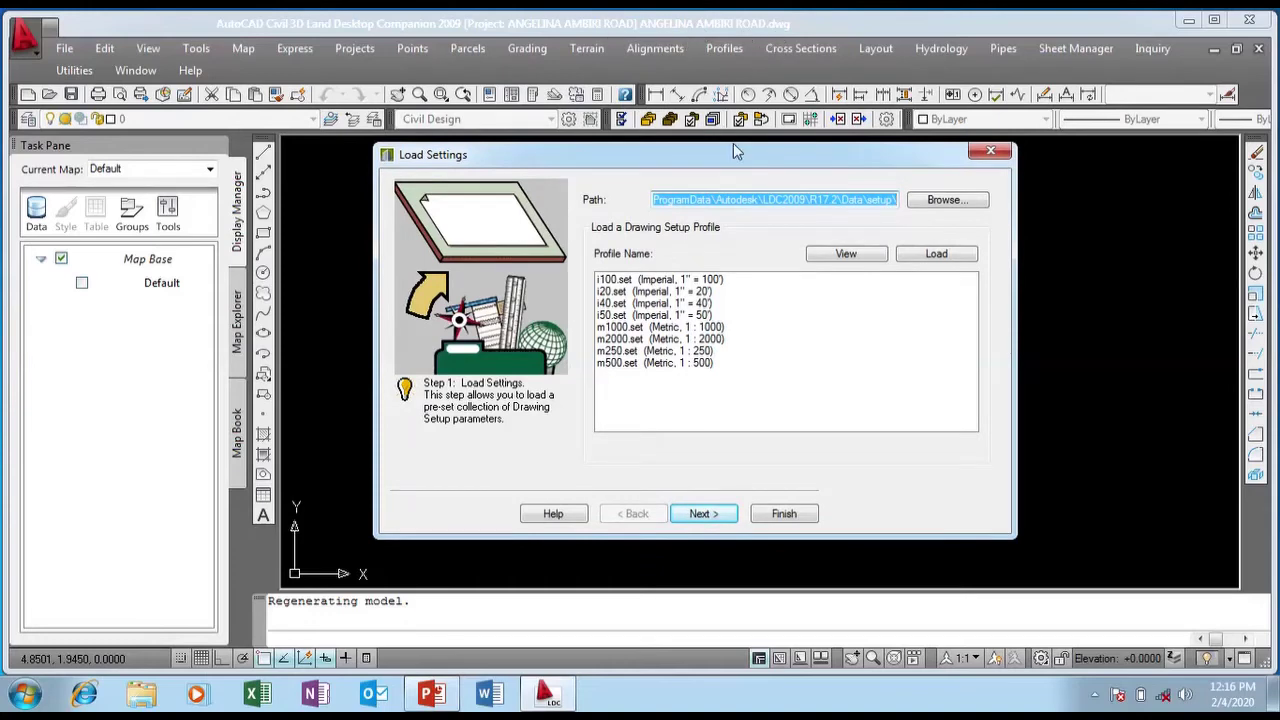
drag(733, 150, 727, 147)
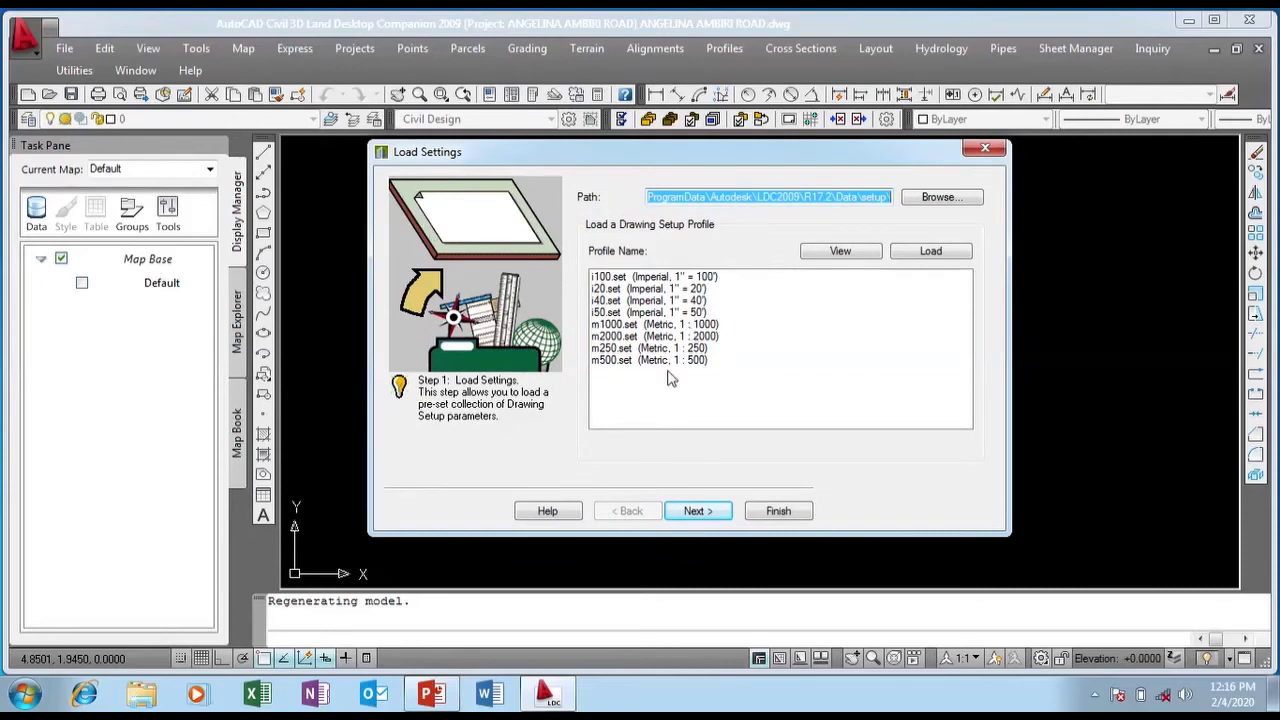
click(689, 338)
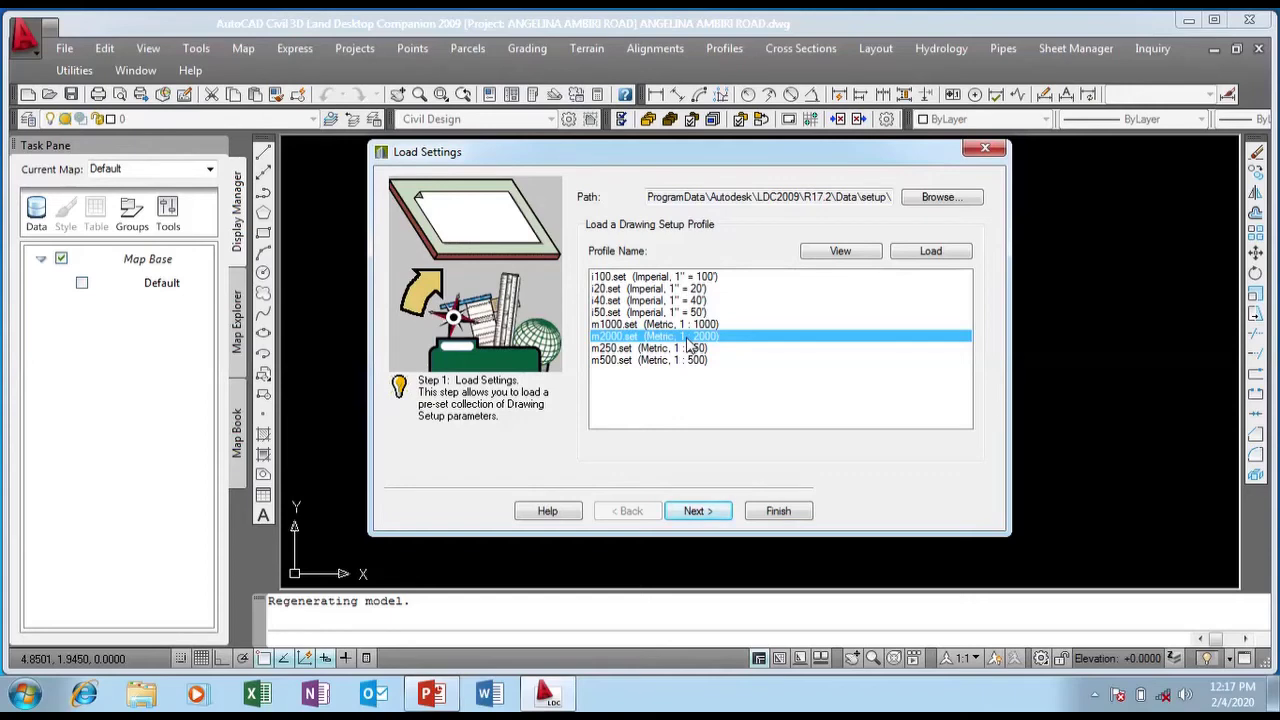
click(698, 511)
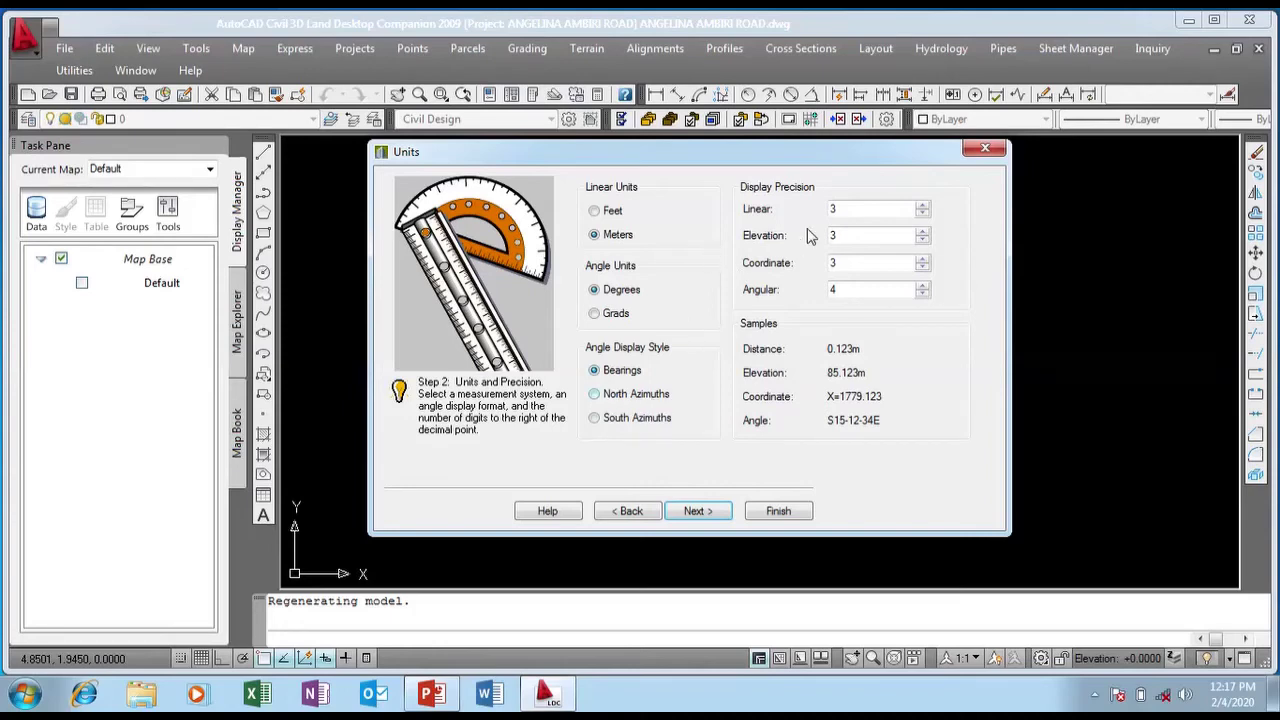
Try linear precision 2, then restore it to 3 decimals and continue.
click(849, 211)
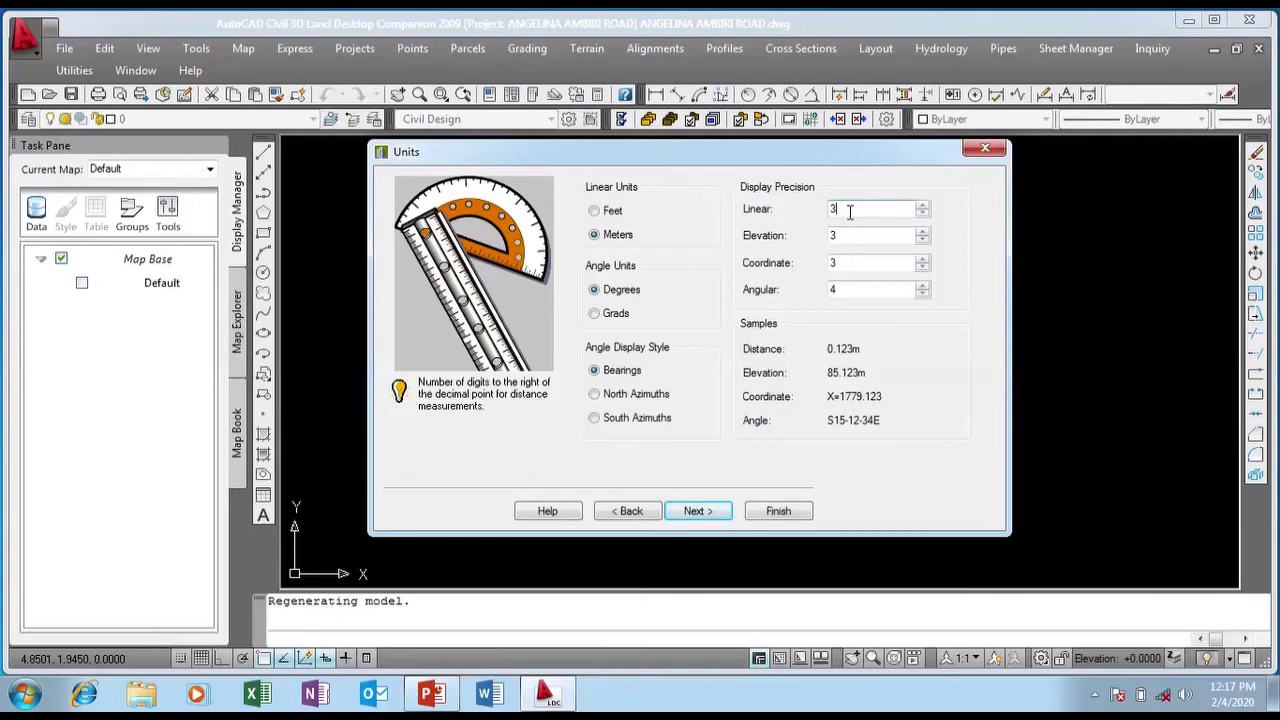
key(BackSpace)
text(2)
key(BackSpace)
text(3)
click(695, 511)
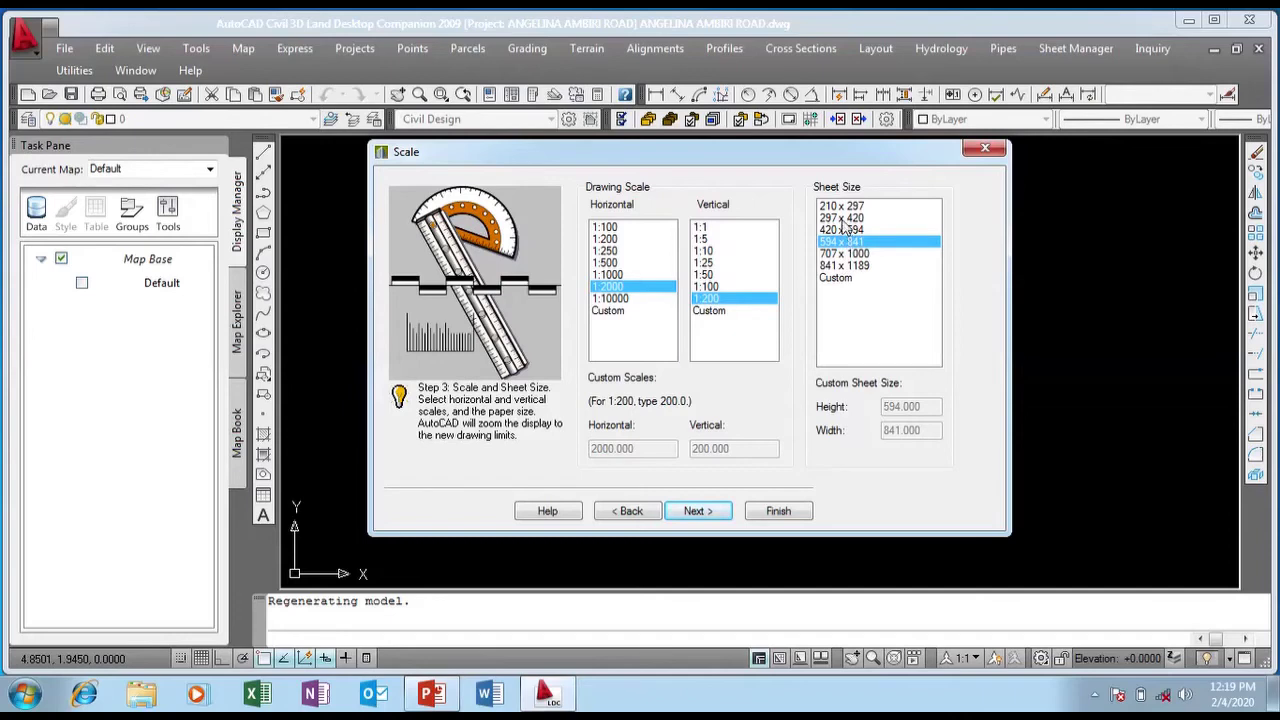
Switch the sheet size to 297 x 420, keeping the 1:2000 and 1:200 scales.
click(842, 219)
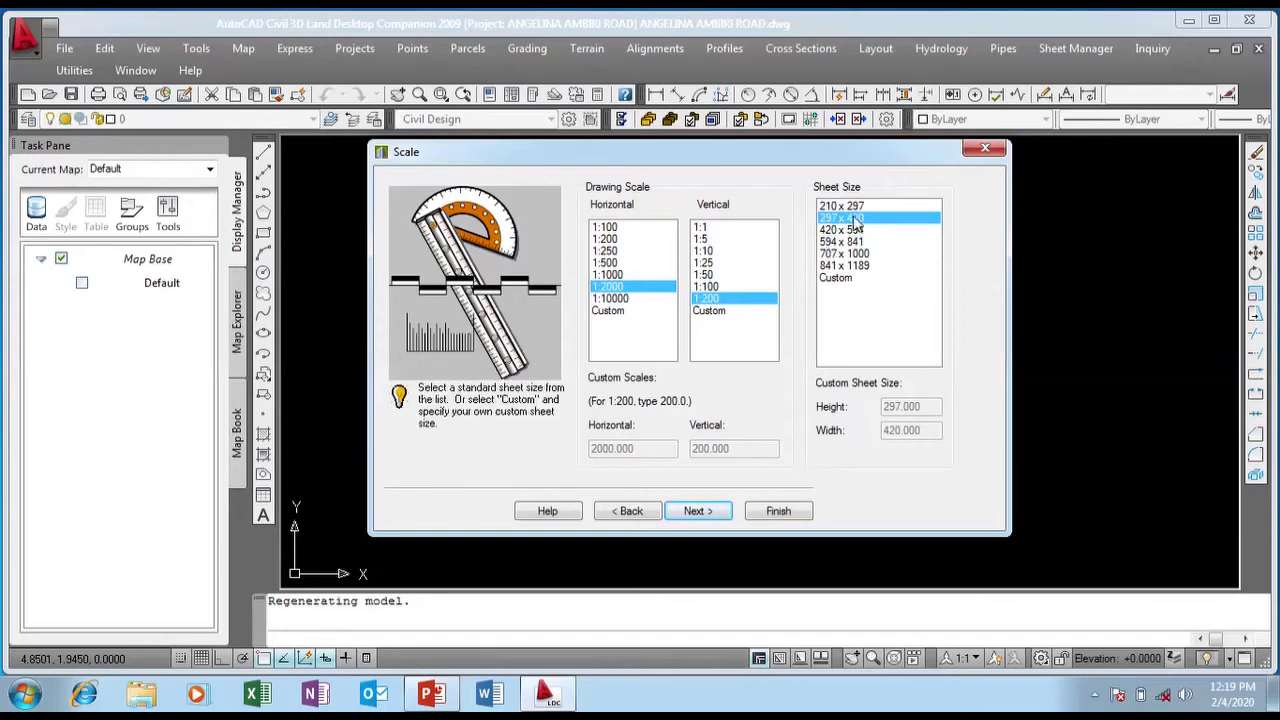
click(700, 510)
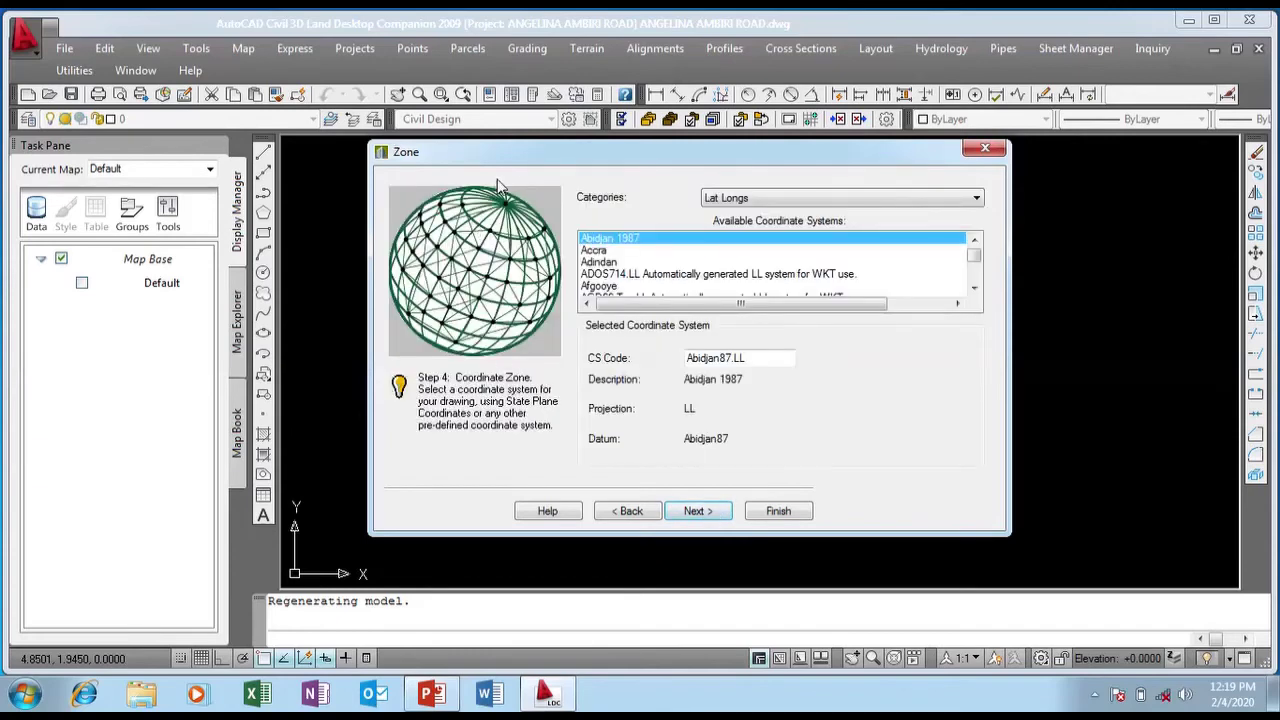
Scroll the coordinate system categories down to Namibia, among the countries starting with N.
drag(519, 157, 510, 161)
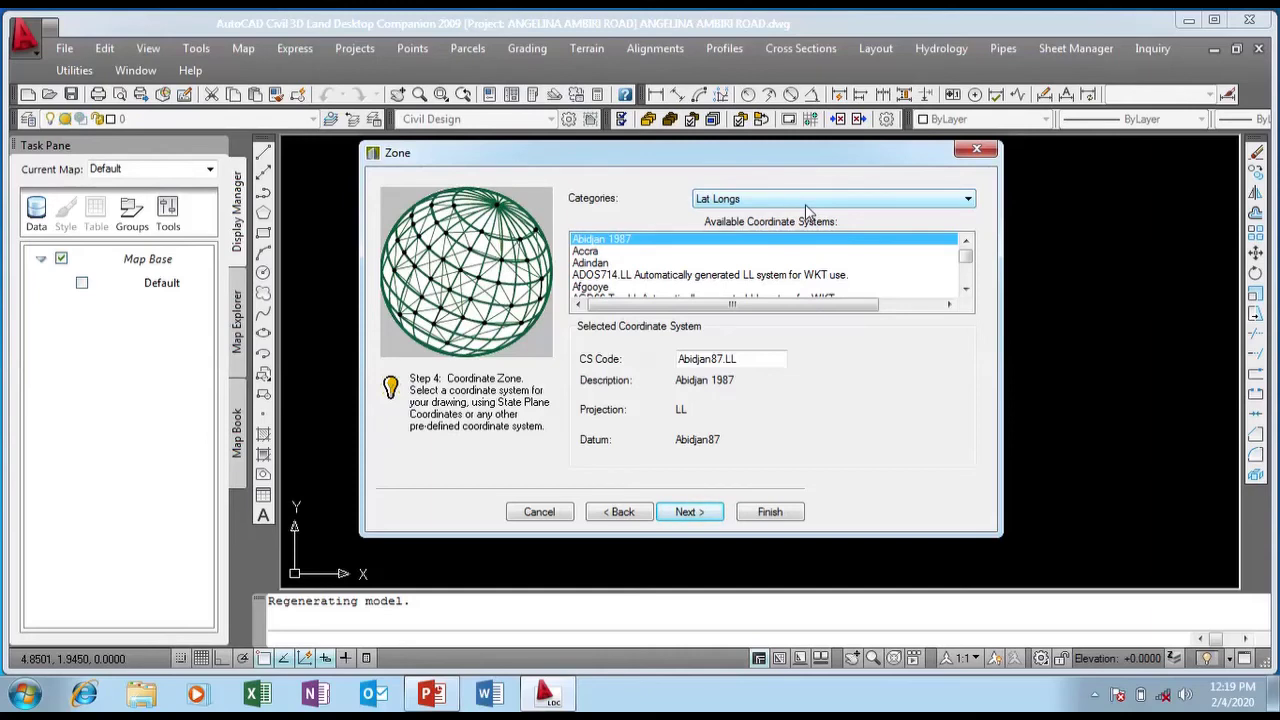
click(797, 201)
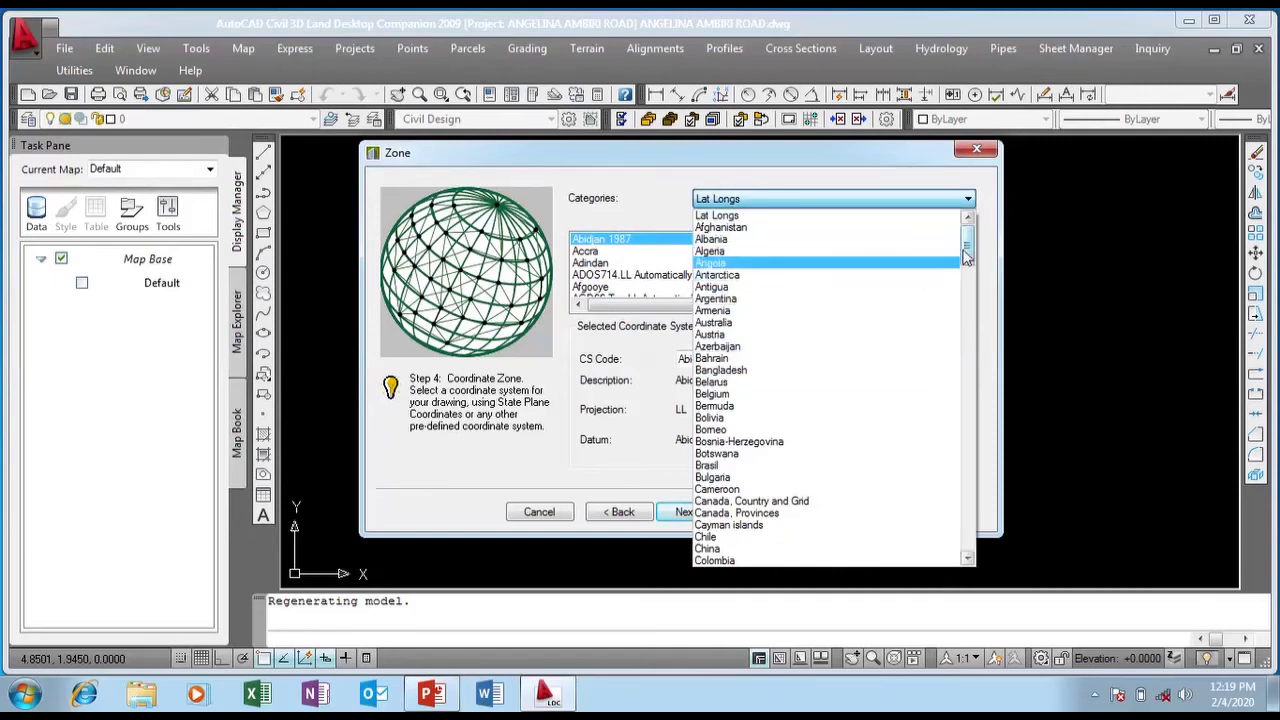
mouse_move(968, 252)
mouse_down()
mouse_move(968, 394)
mouse_move(960, 274)
mouse_up()
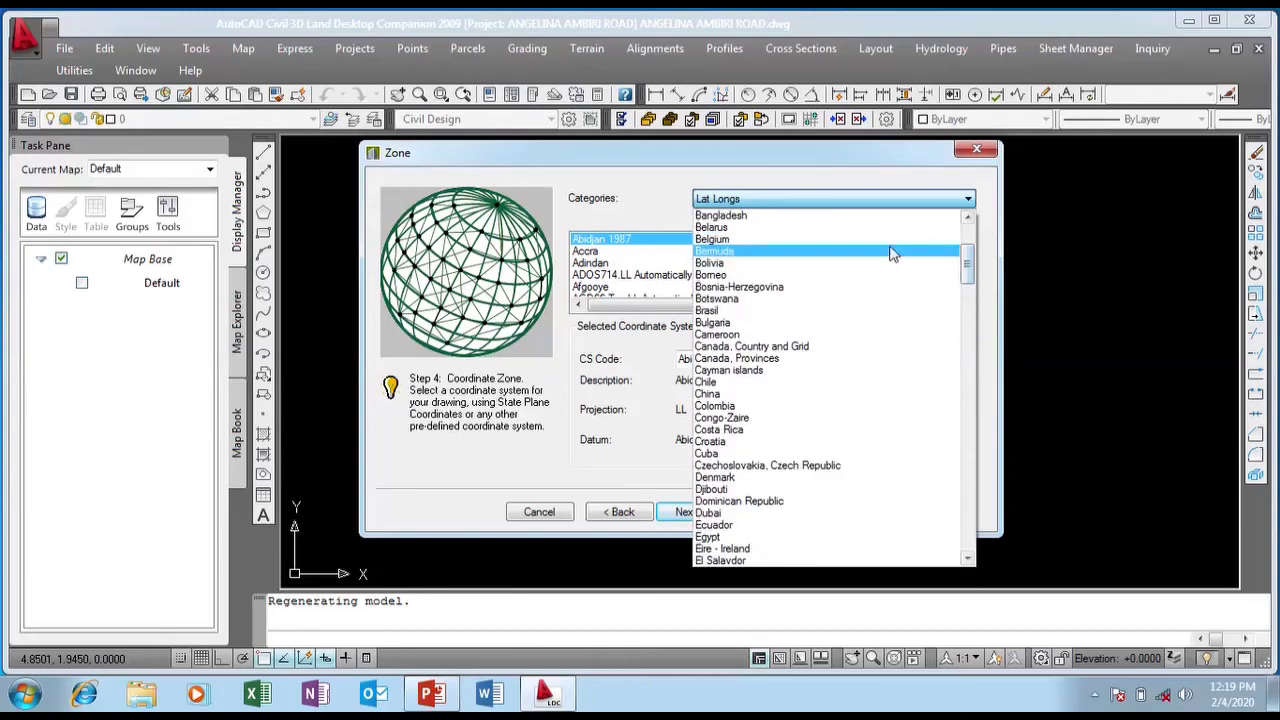
drag(968, 272, 970, 290)
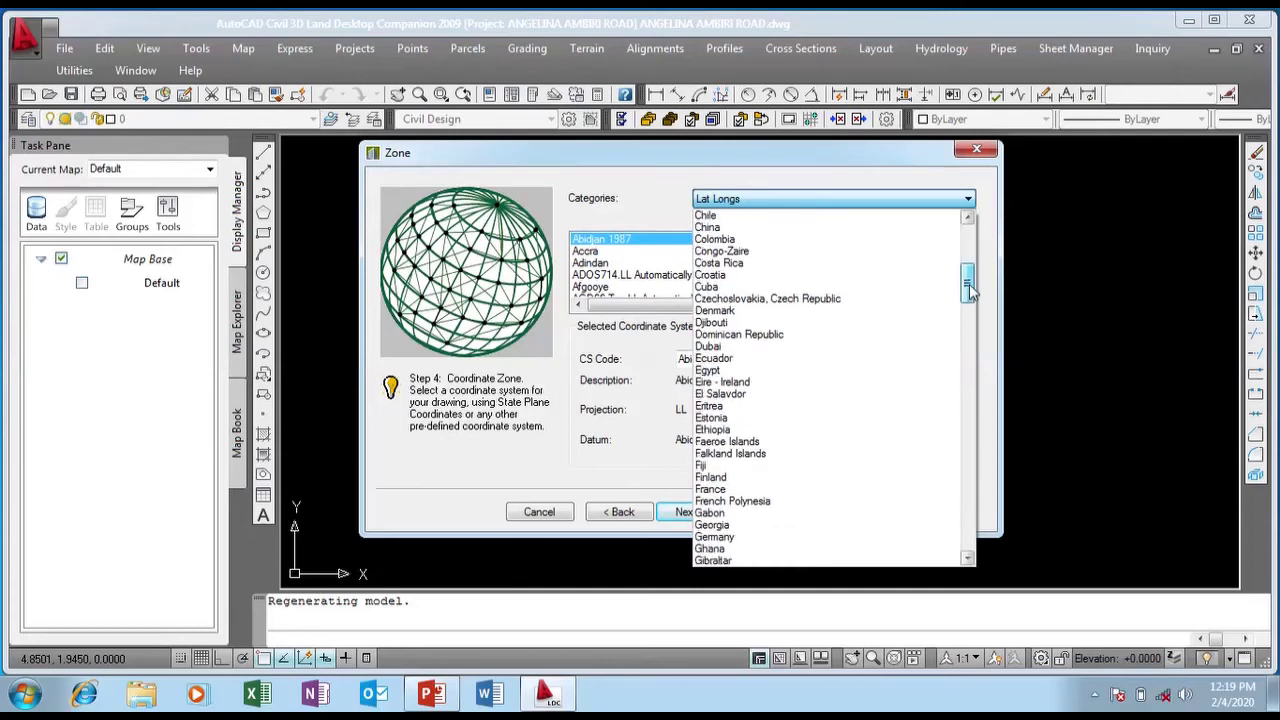
drag(970, 290, 980, 343)
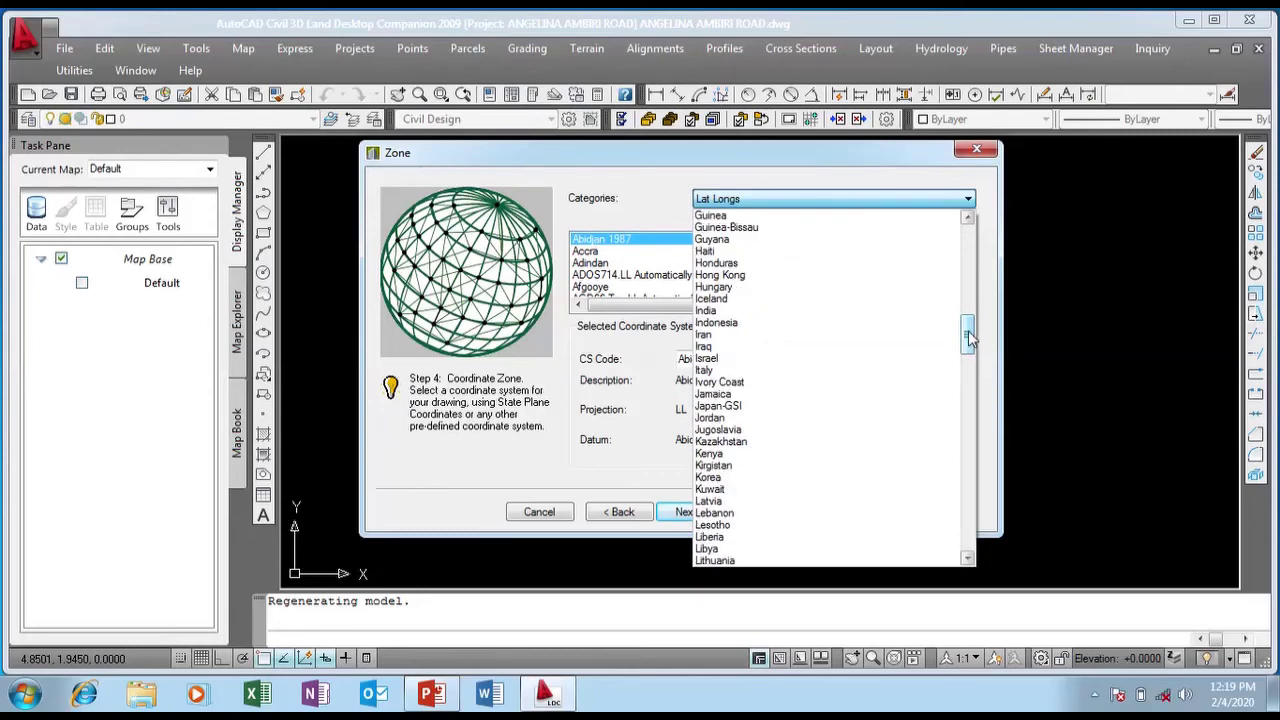
drag(969, 340, 972, 372)
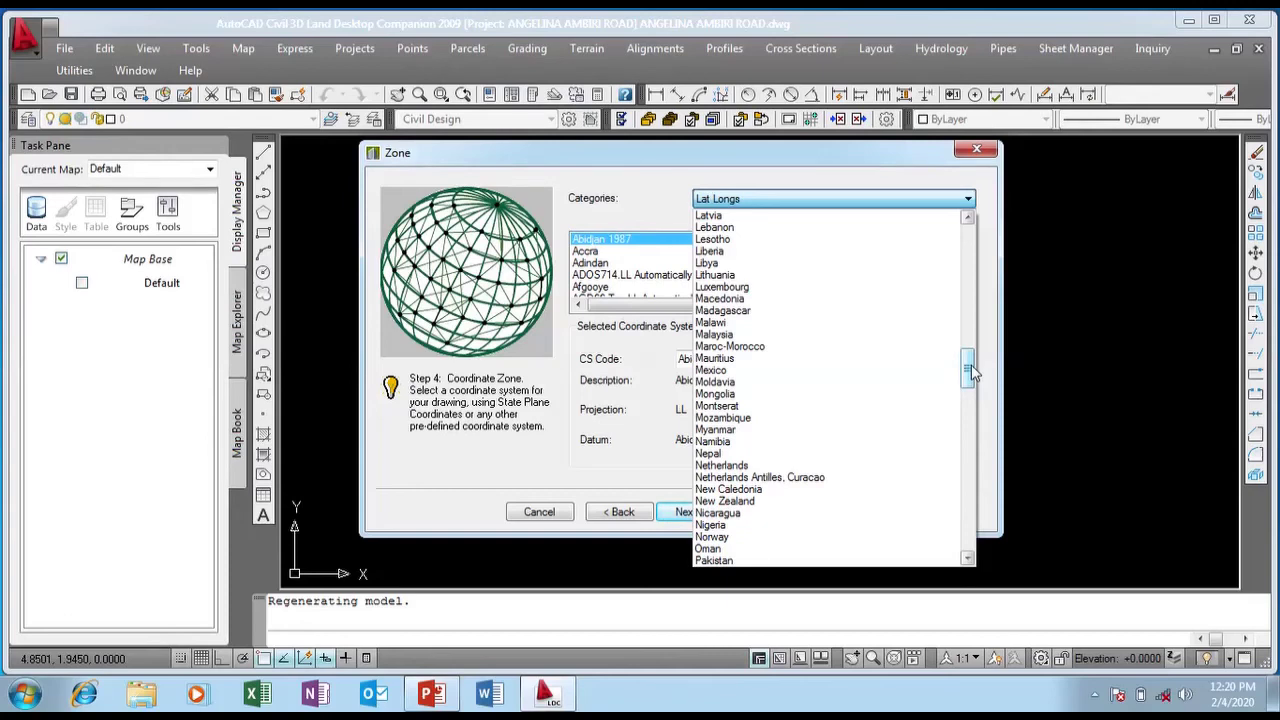
key(n)
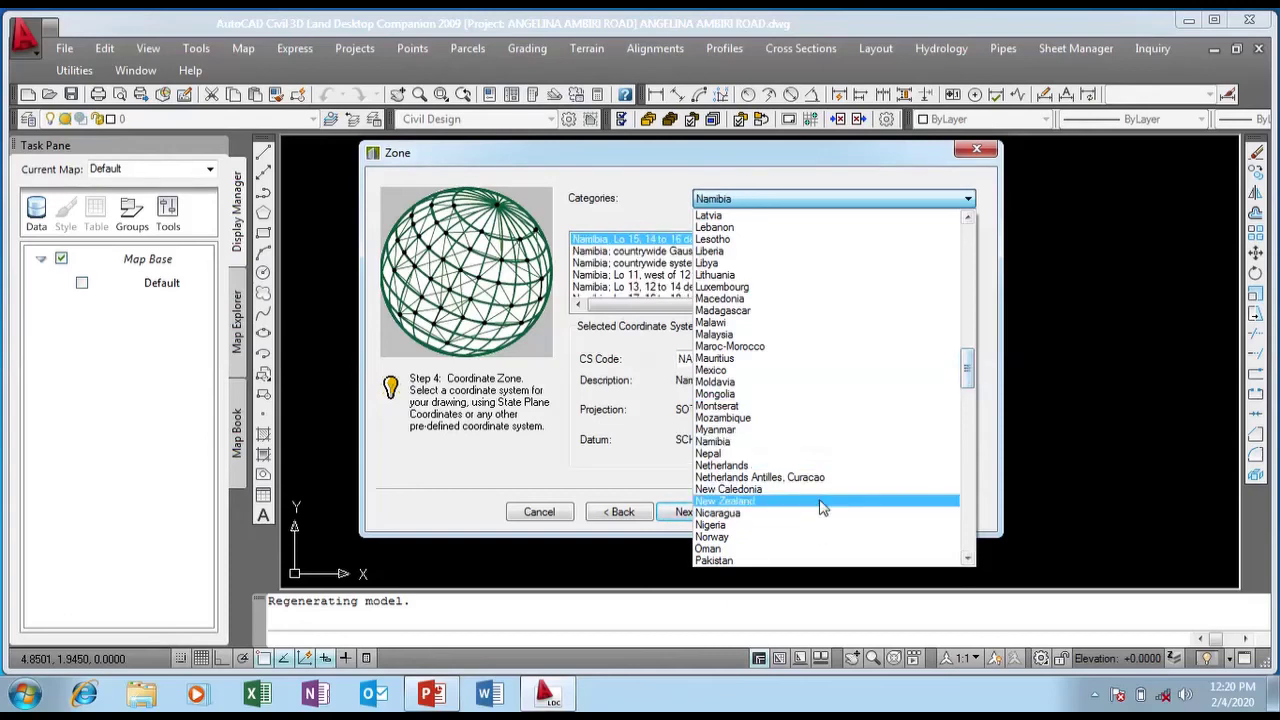
Choose Nigeria as the category and select the Minna / UTM zone 32N coordinate system.
click(768, 525)
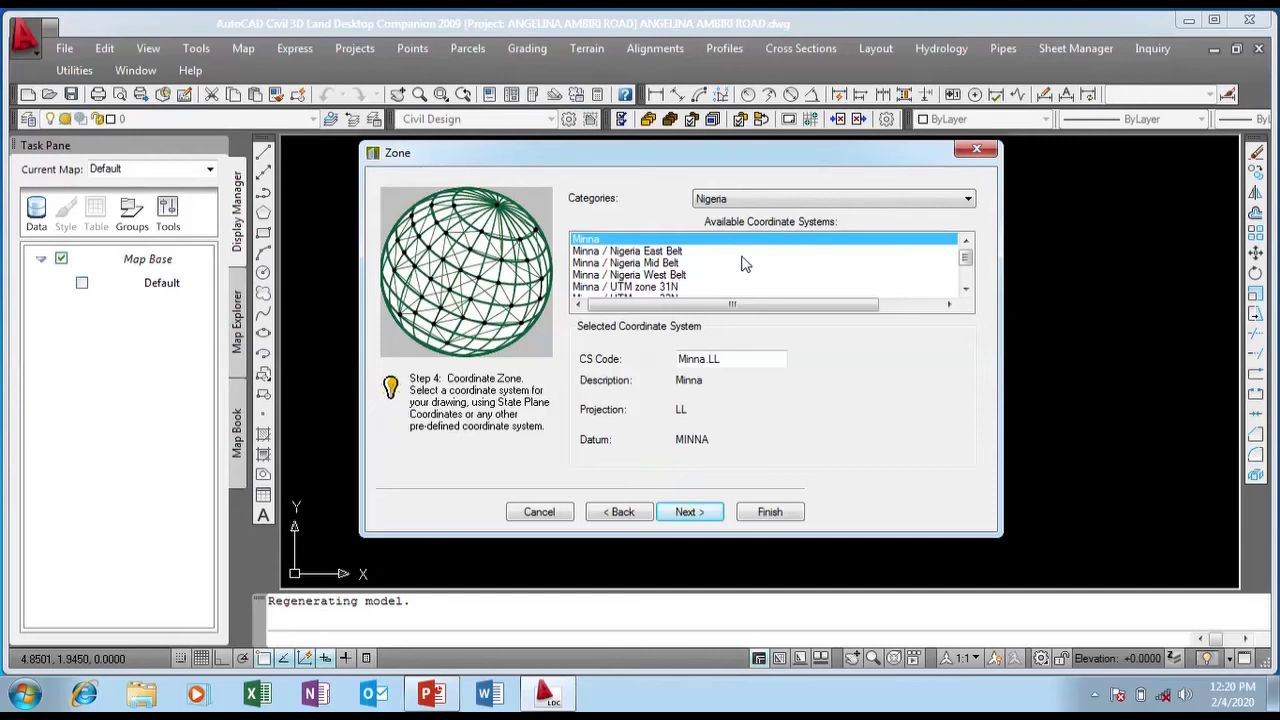
click(965, 291)
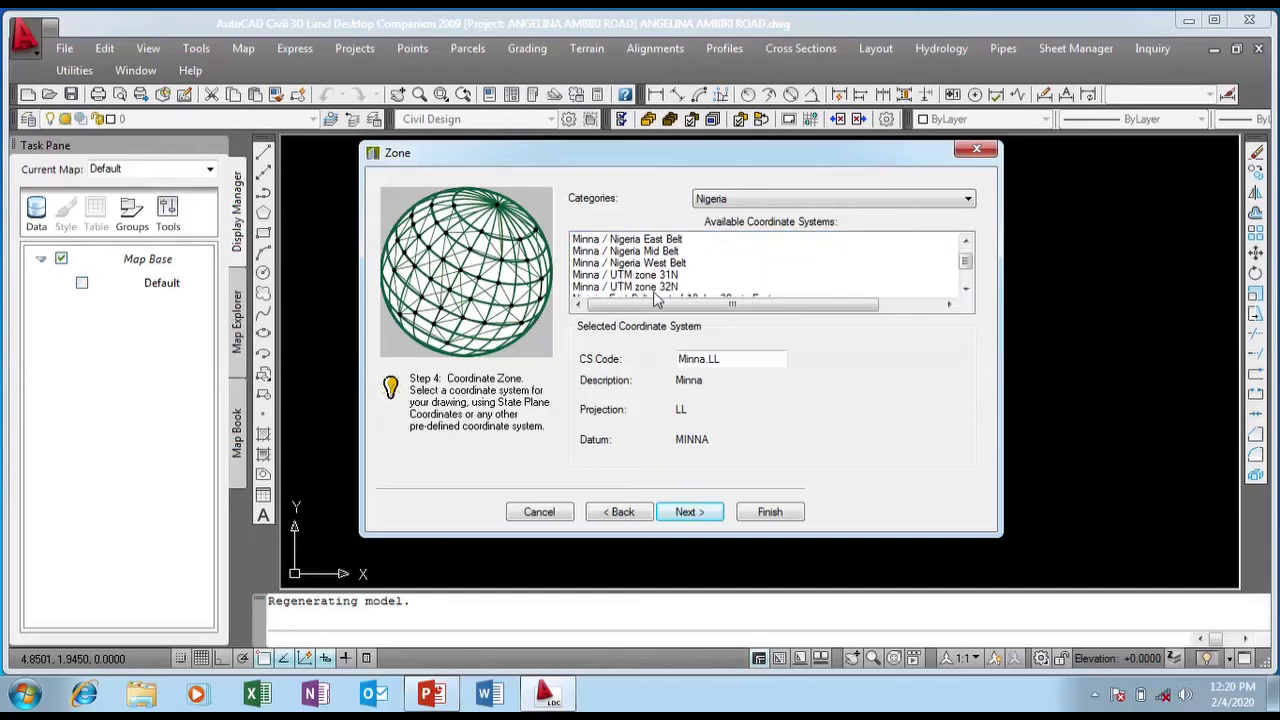
click(590, 277)
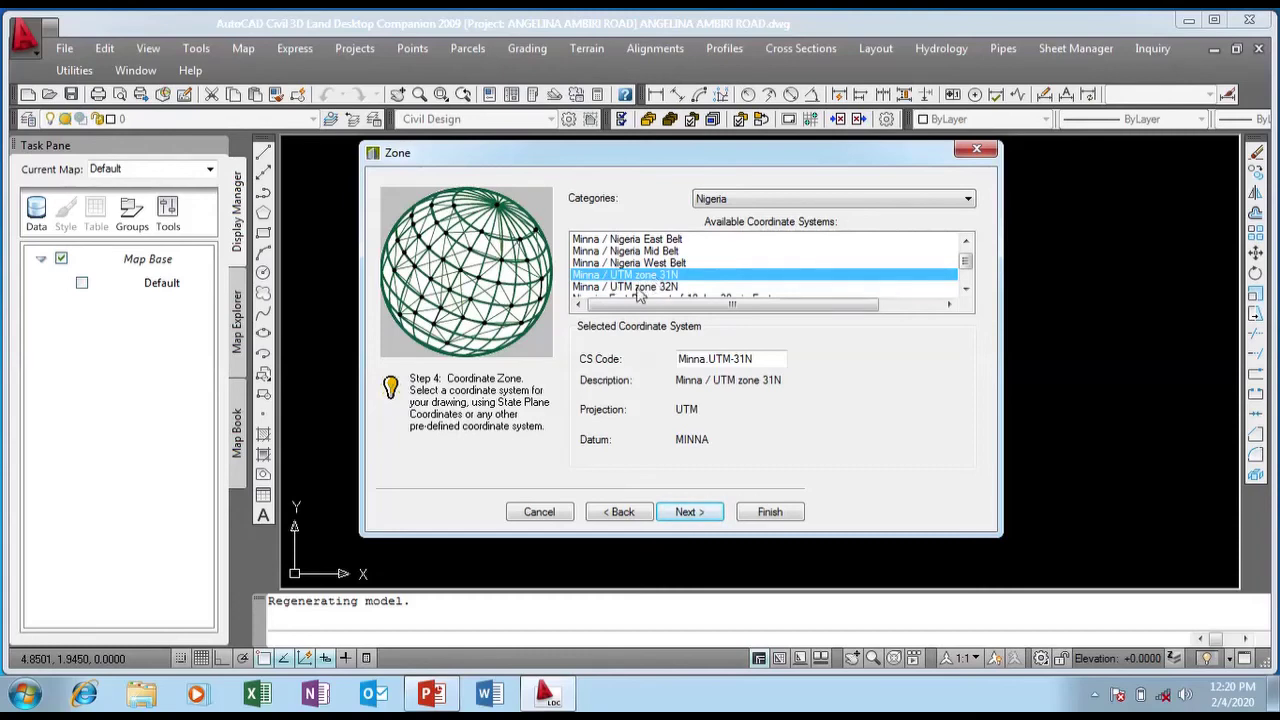
click(638, 289)
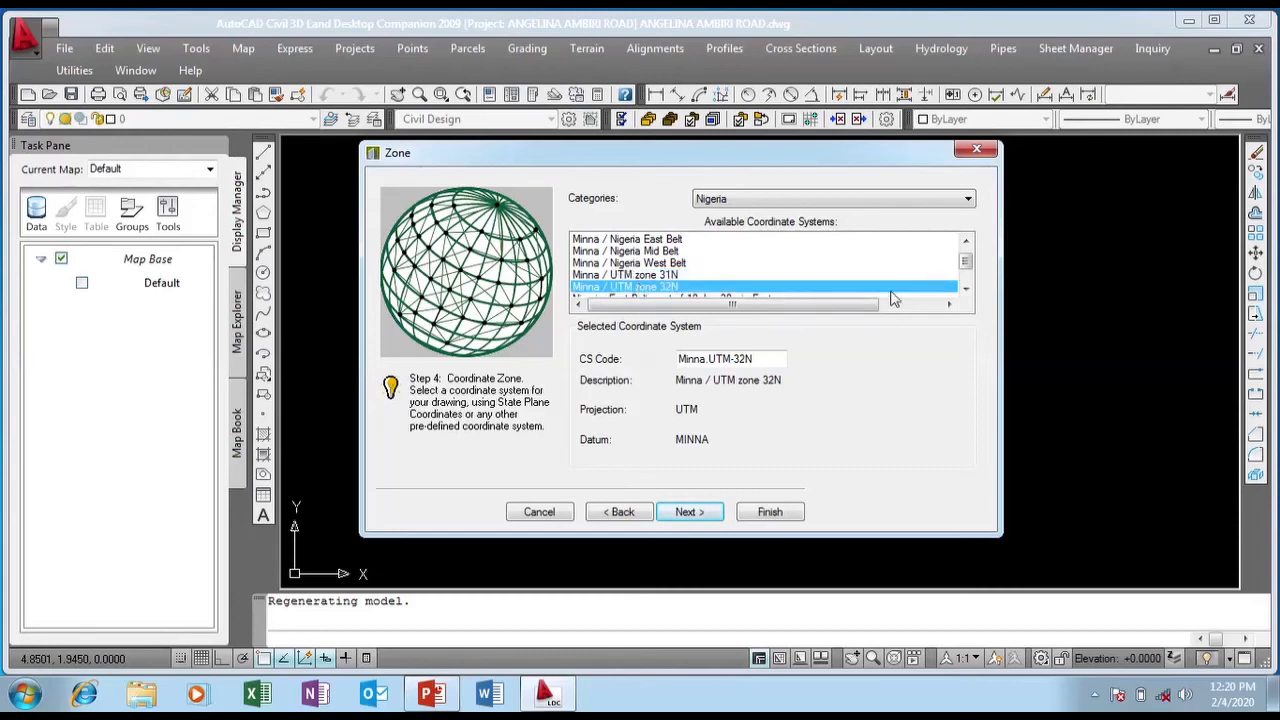
click(966, 290)
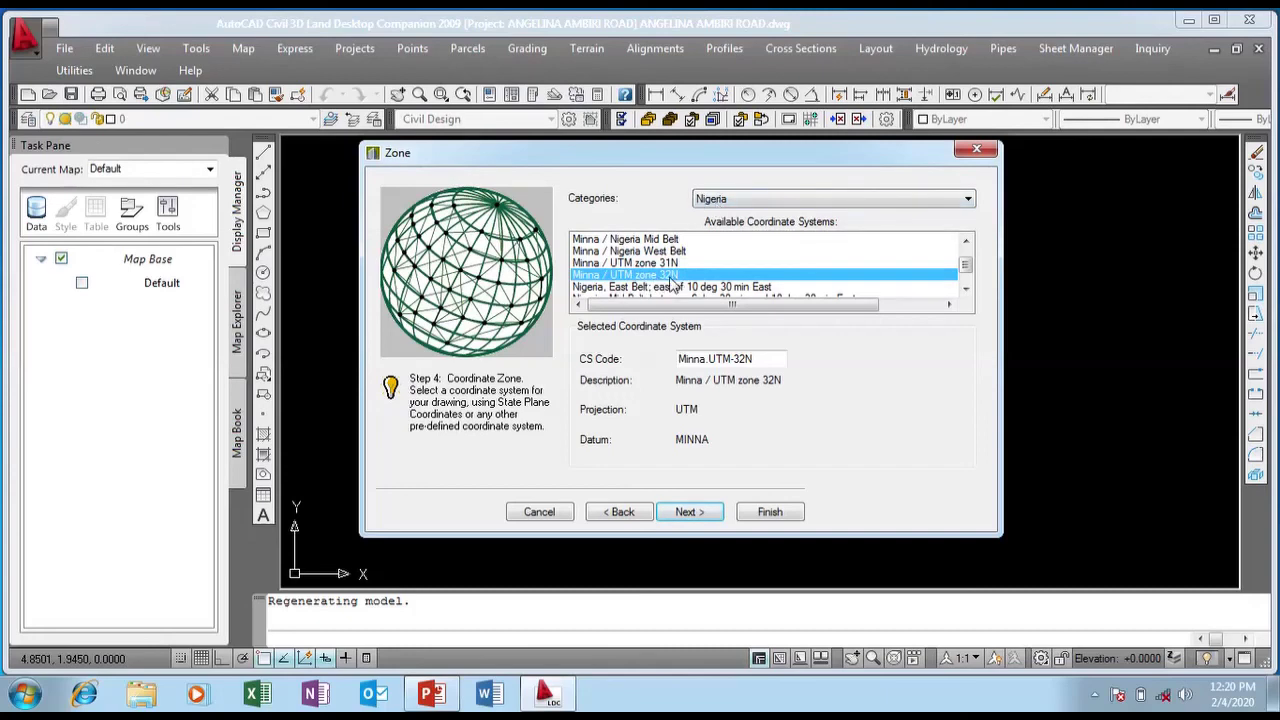
click(688, 512)
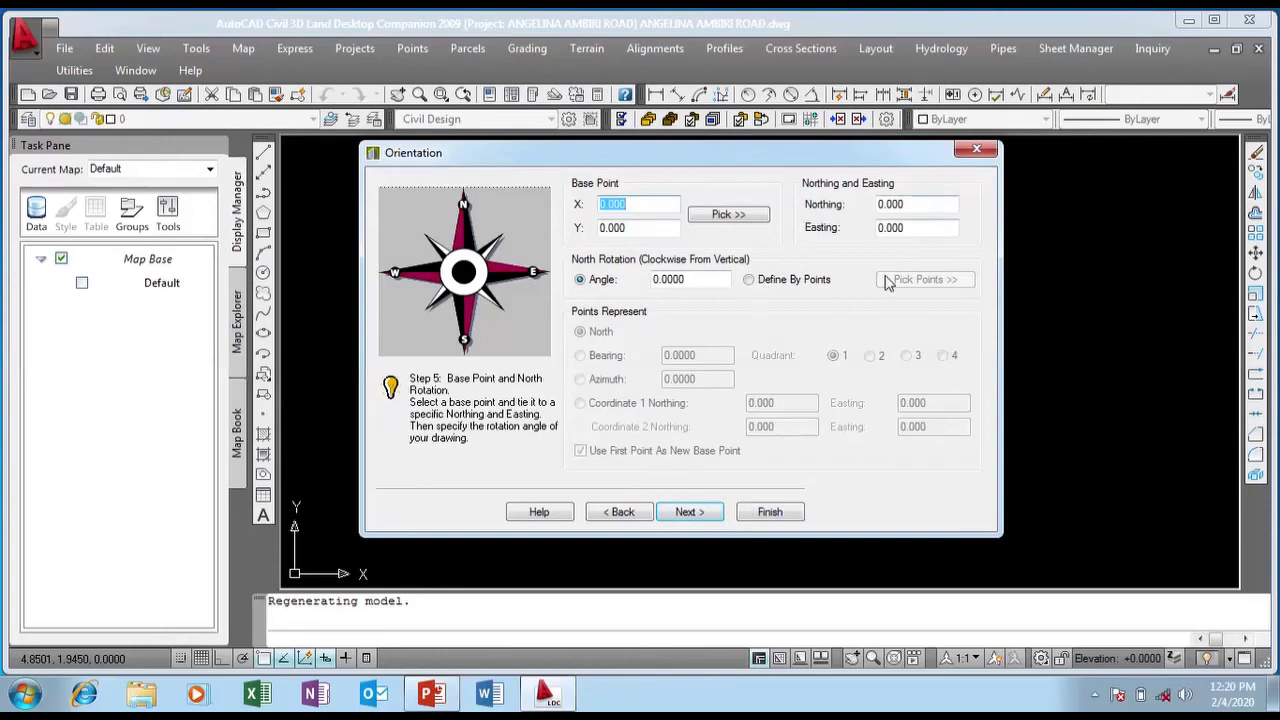
Keep the default orientation, make Standard the current text style, and leave the border at None.
click(707, 514)
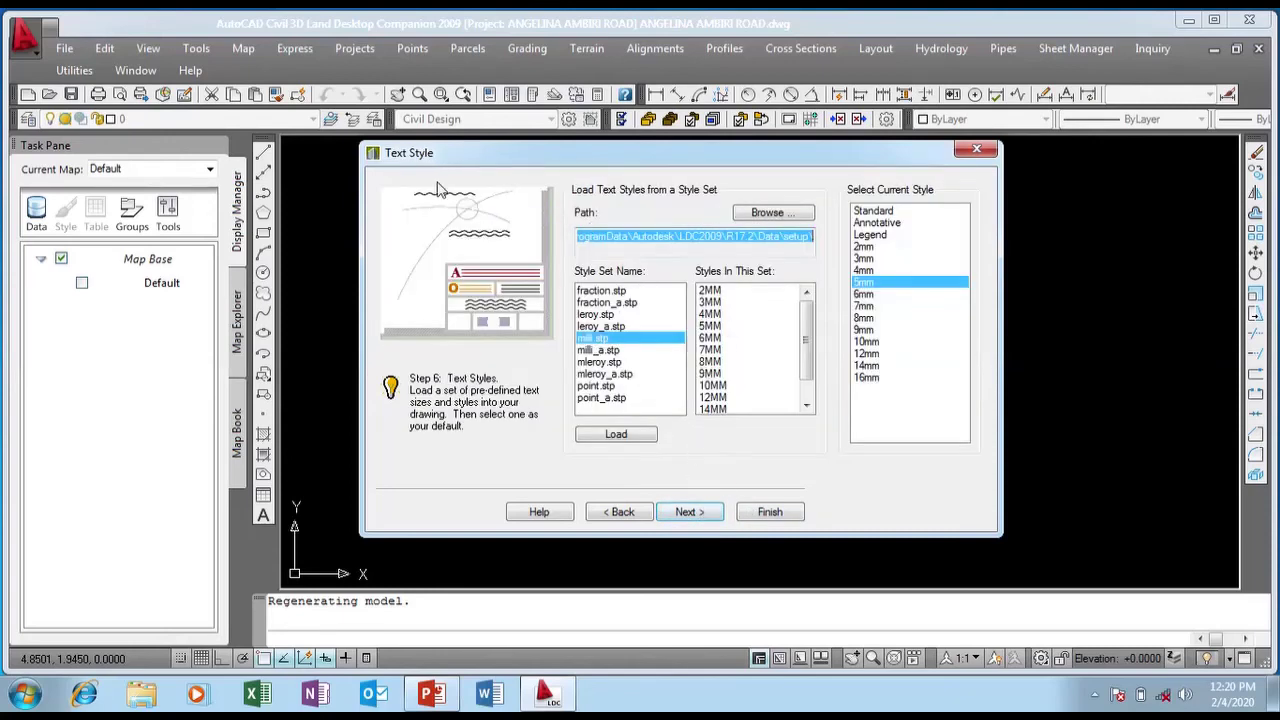
click(870, 212)
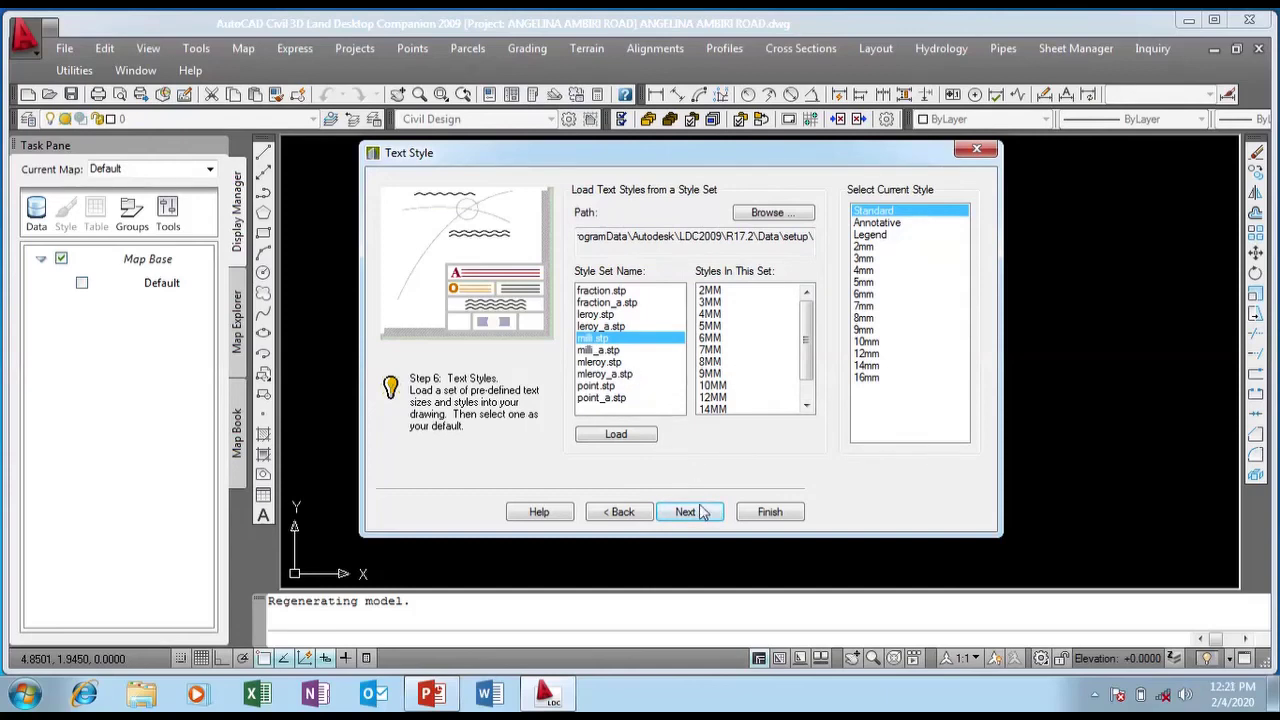
click(685, 514)
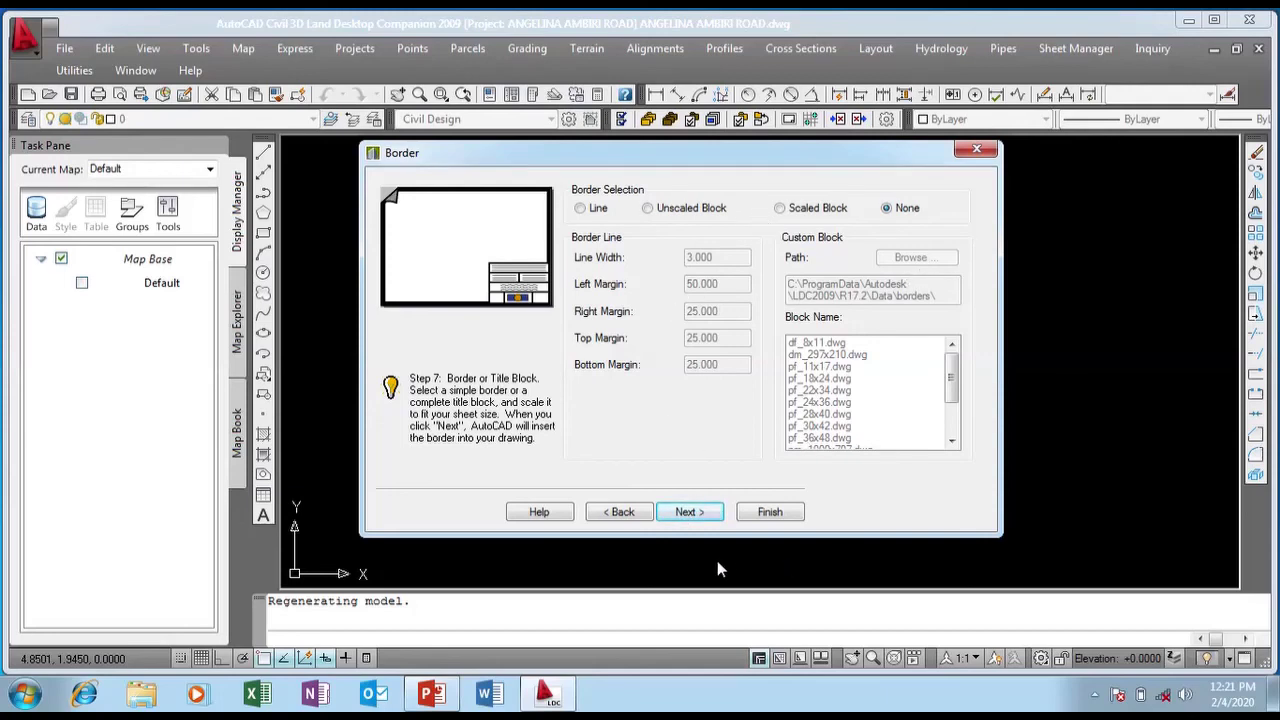
click(688, 512)
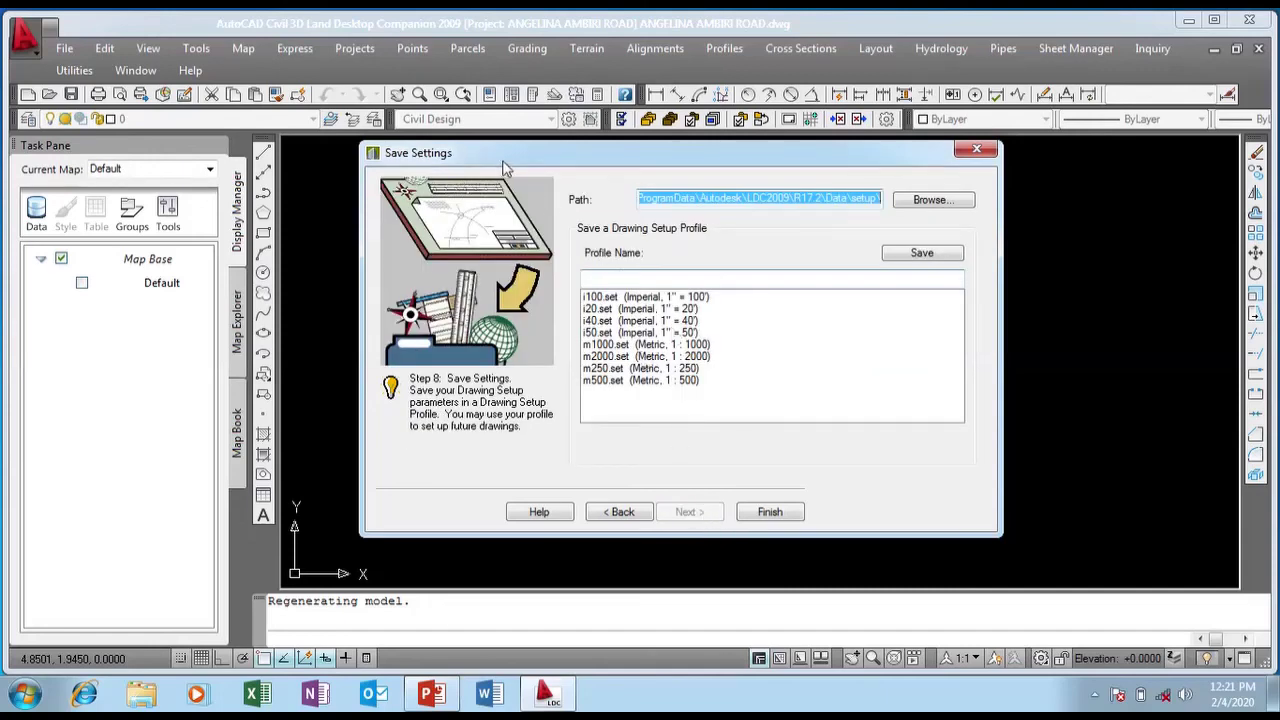
Save the drawing setup with the m2000.set metric 1:2000 profile and finish.
mouse_move(498, 164)
mouse_down()
mouse_move(538, 156)
mouse_move(507, 163)
mouse_up()
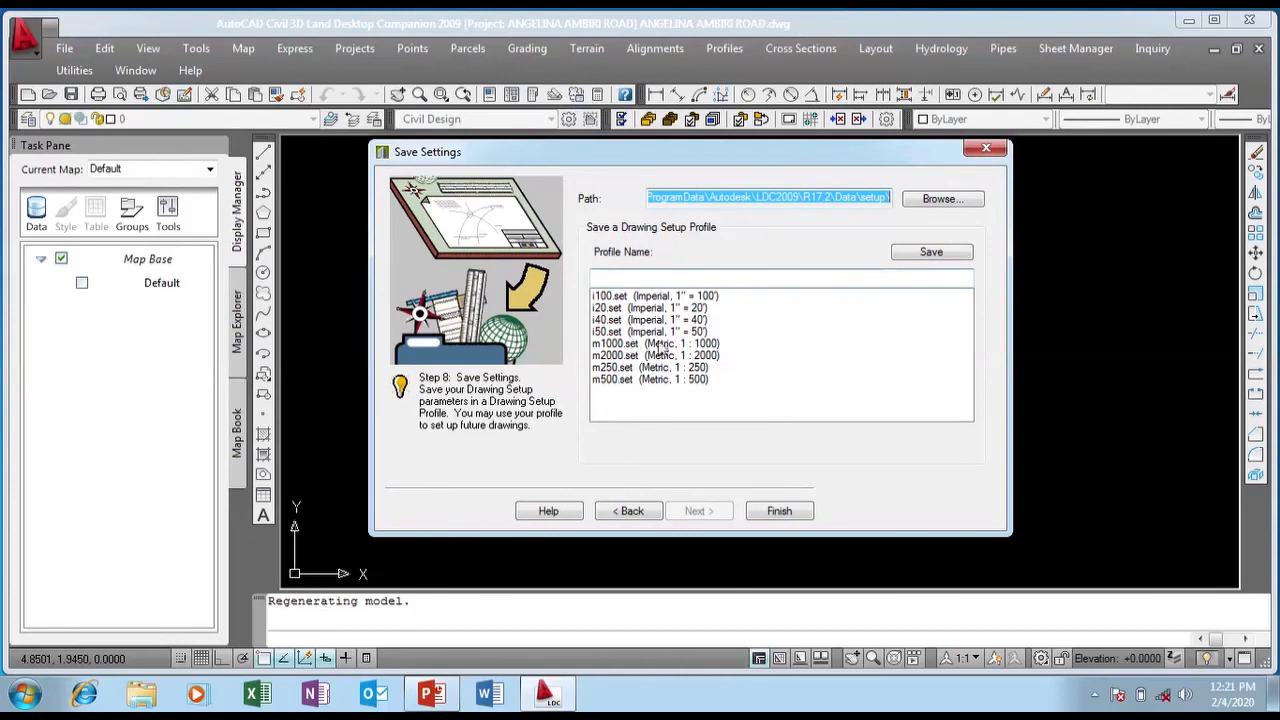
click(712, 359)
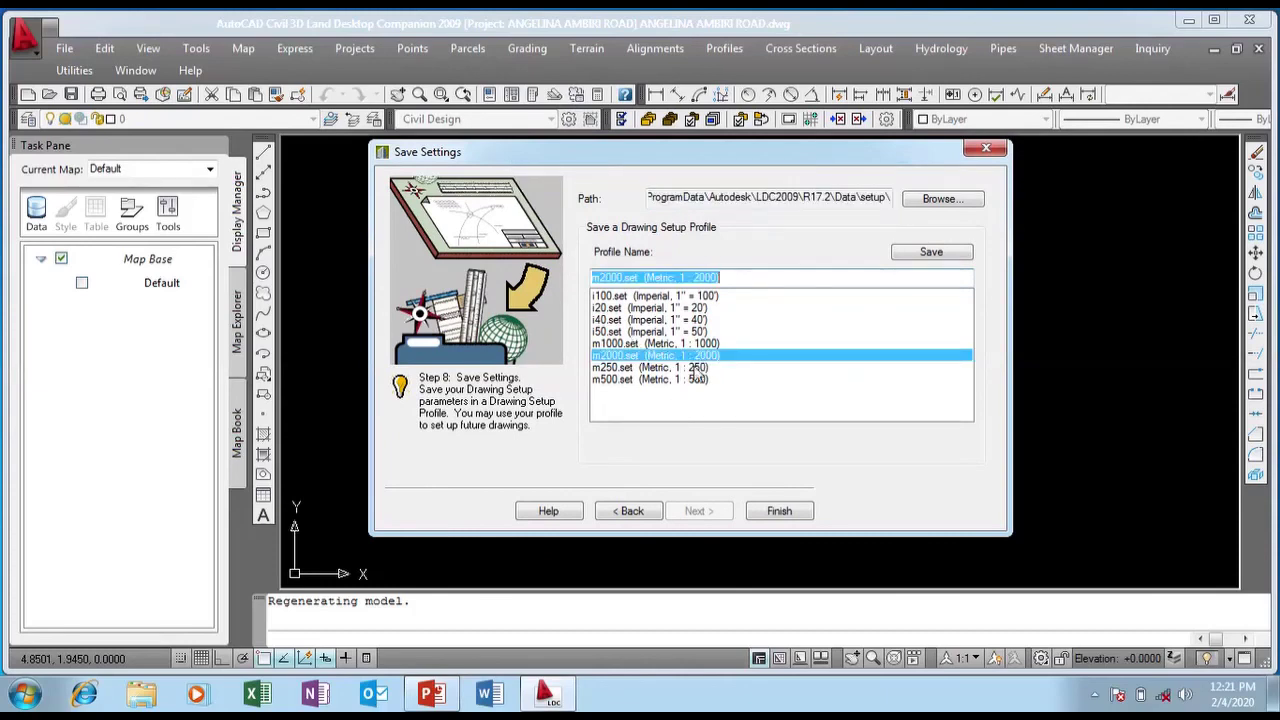
click(767, 514)
drag(531, 152, 560, 144)
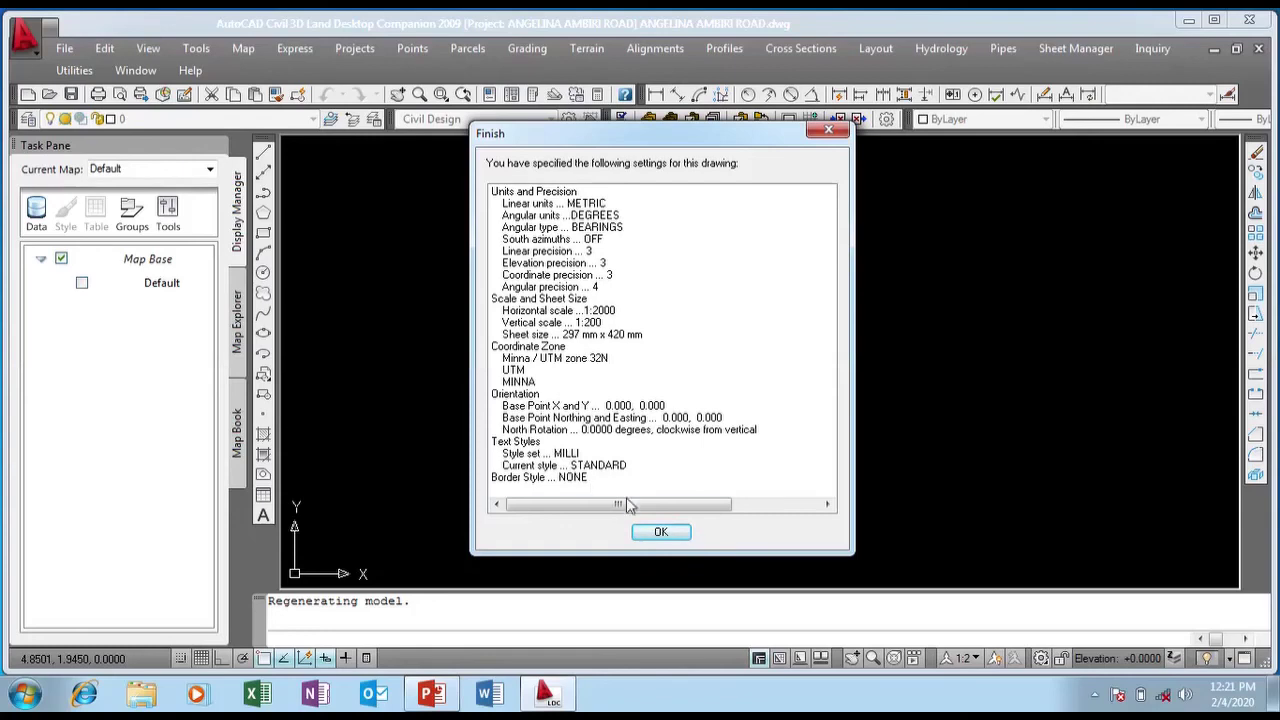
Accept the settings summary and create the point database with a 32-character description field.
click(655, 533)
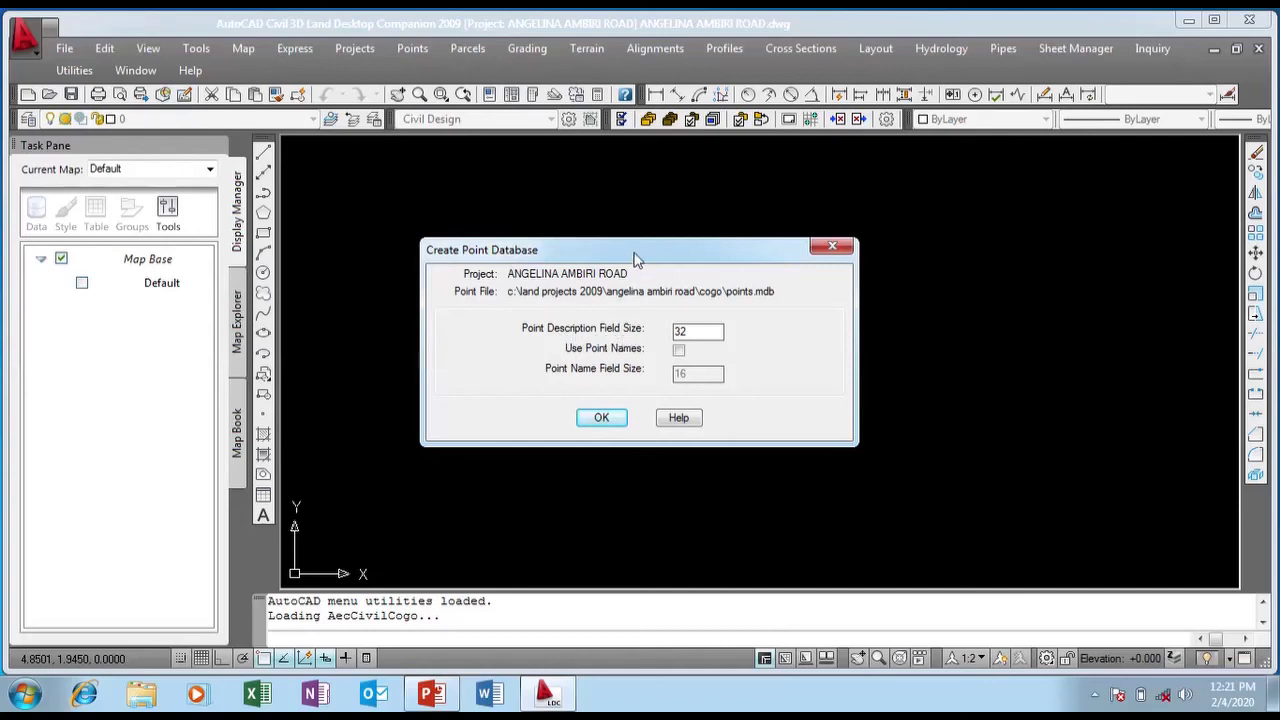
drag(635, 258, 631, 238)
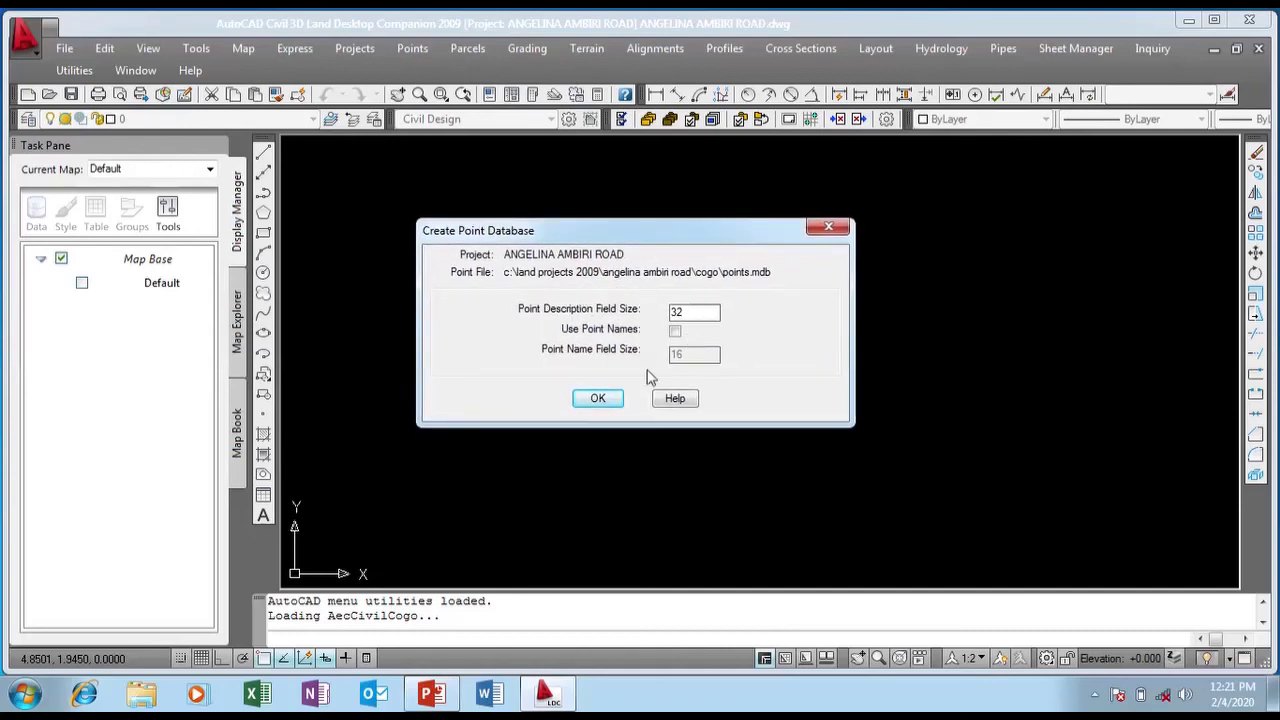
click(600, 401)
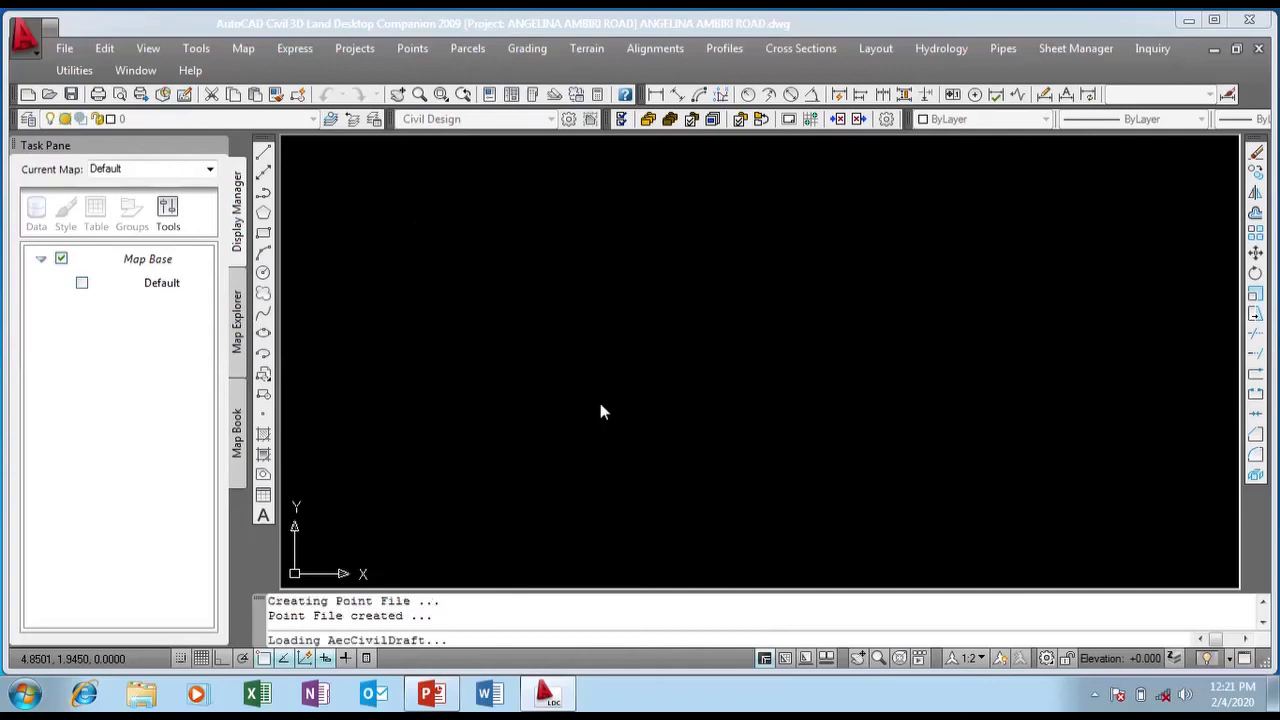